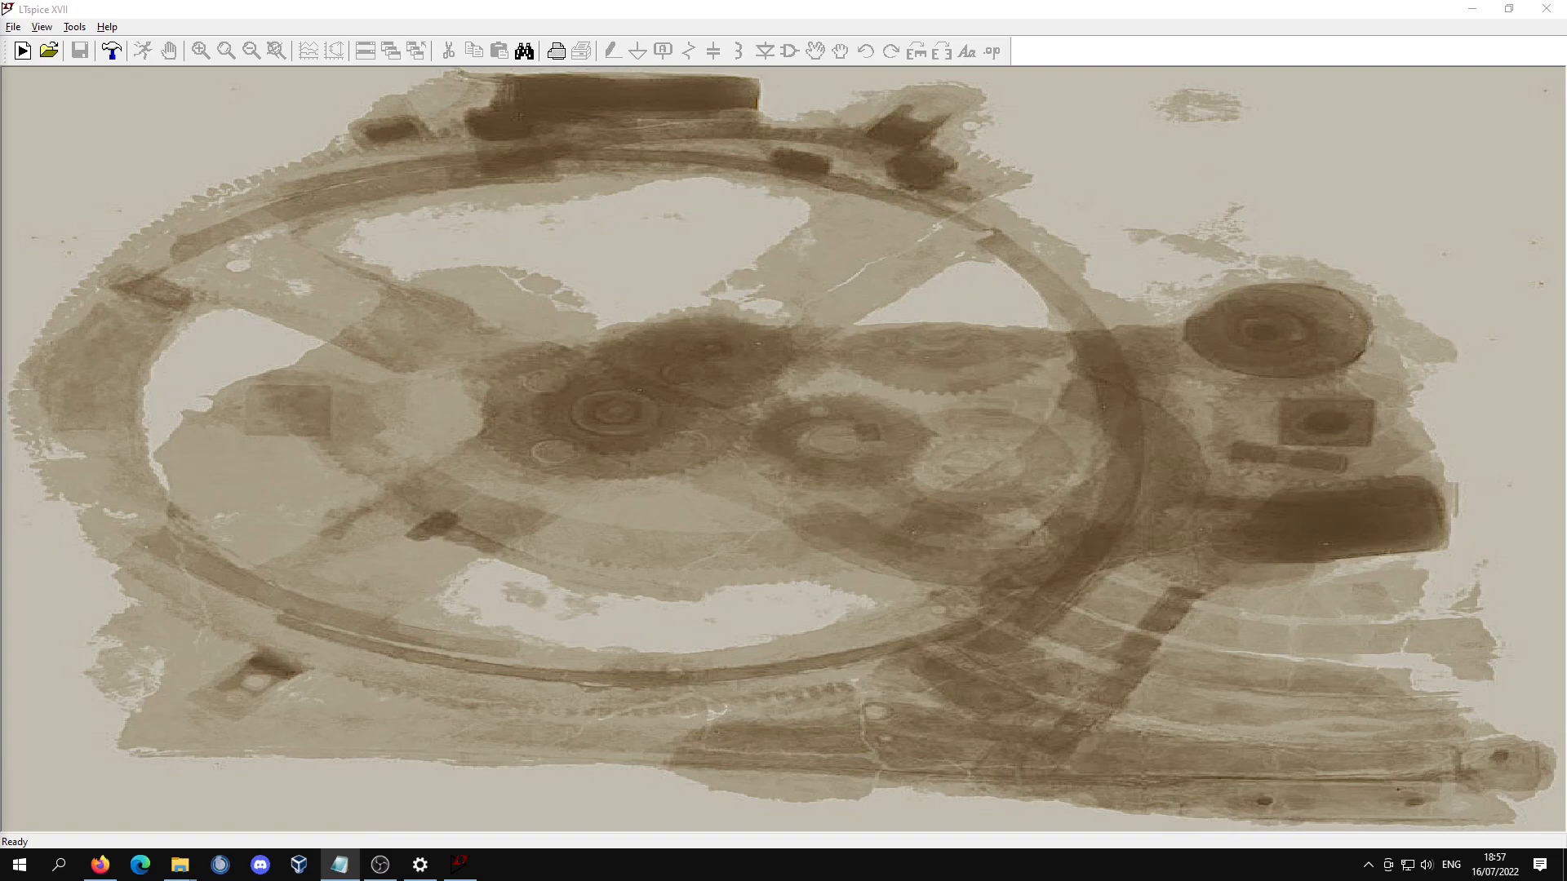
- Create a new schematic and place a voltage source in it
click(23, 51)
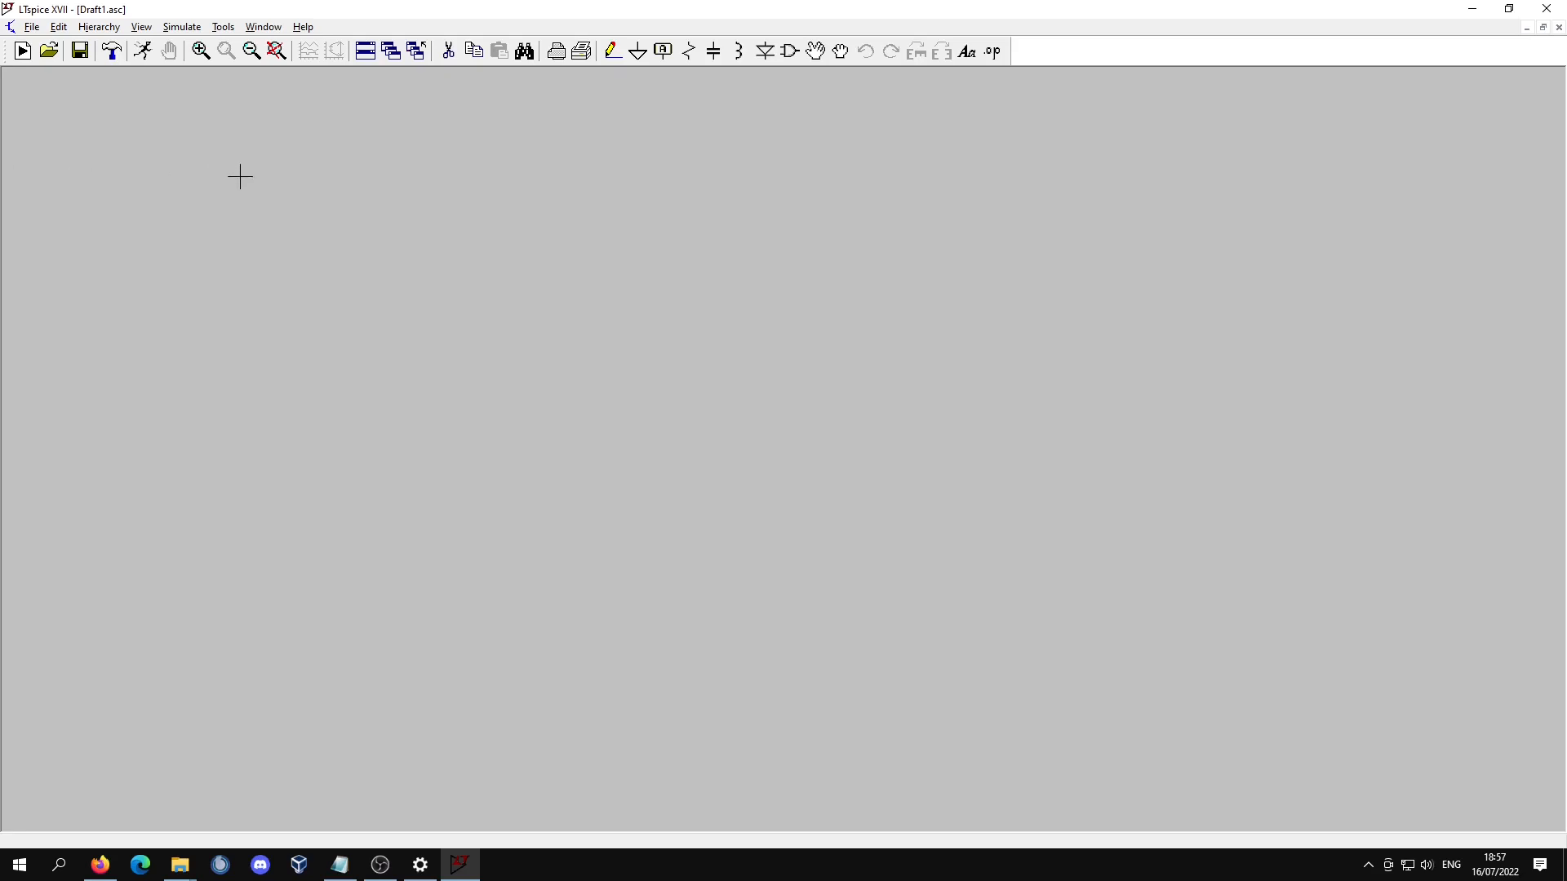
click(782, 62)
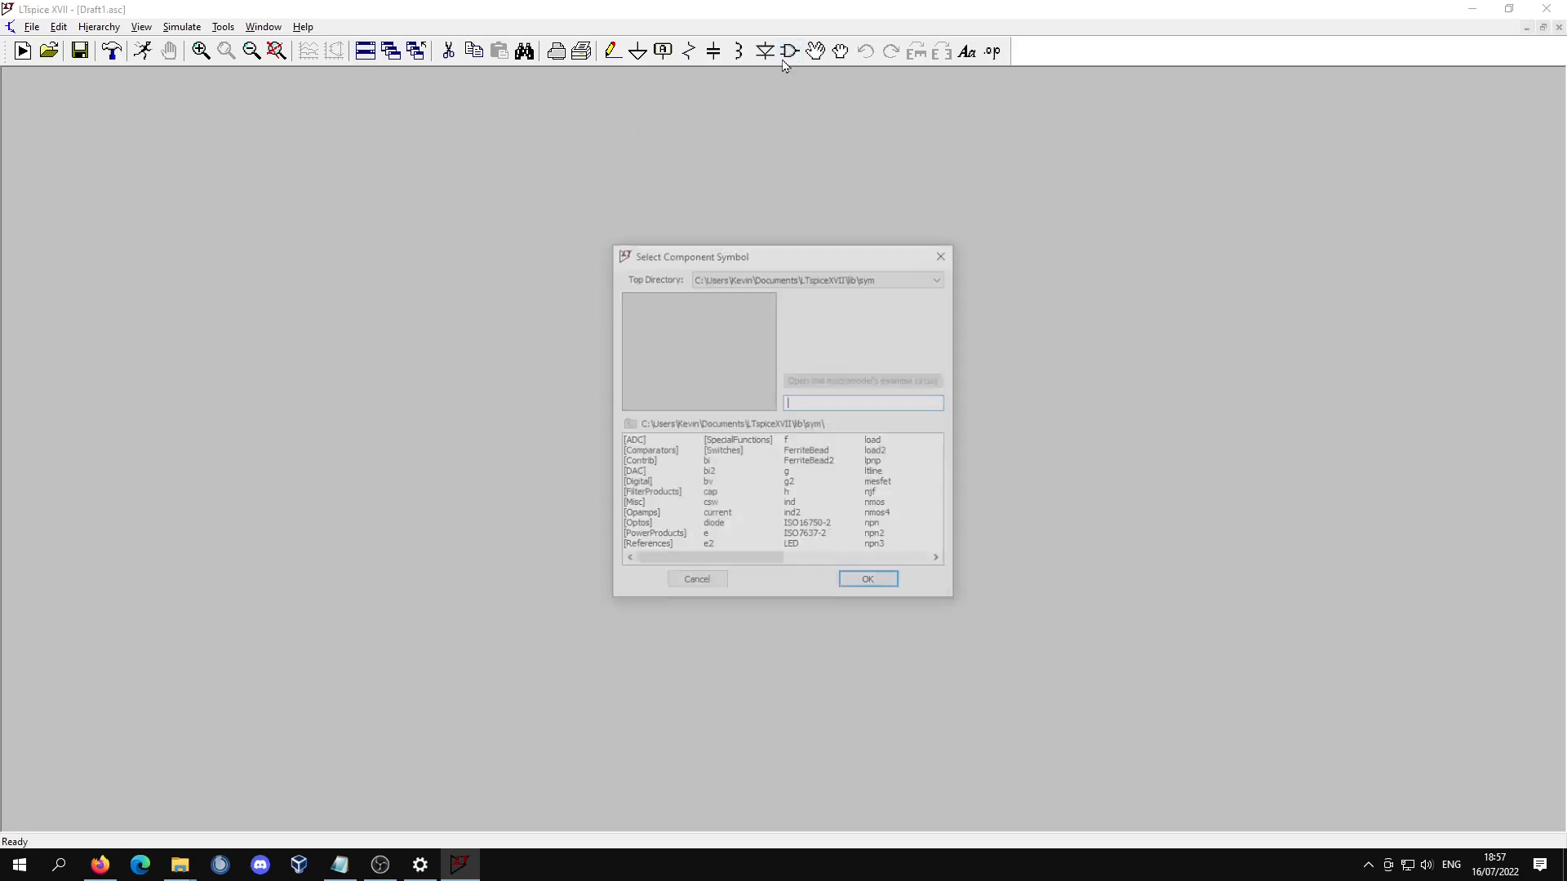
text(voltage)
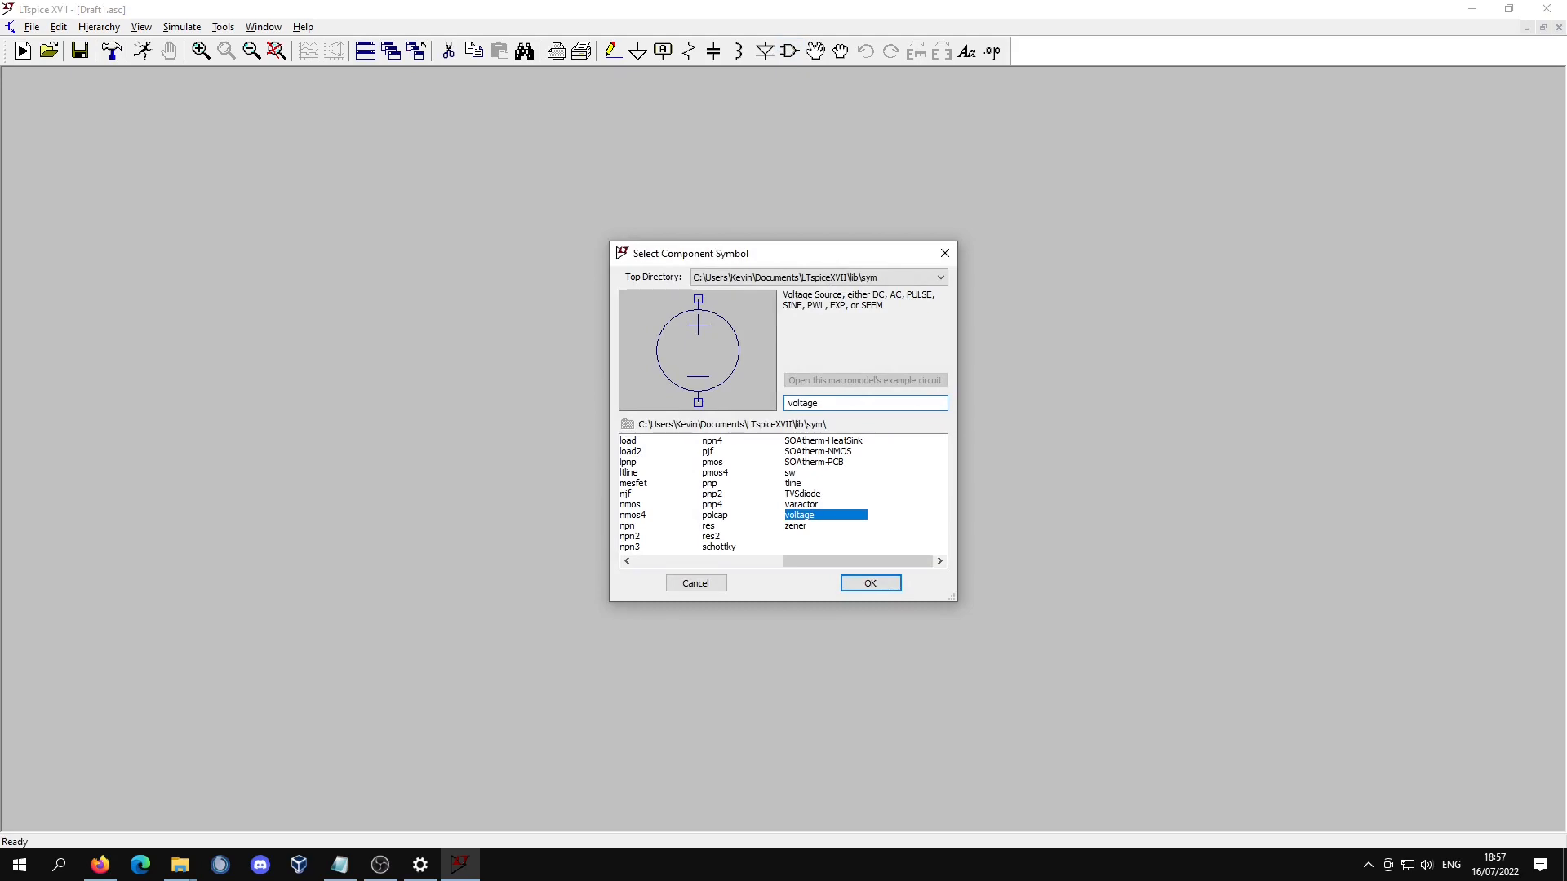
click(871, 583)
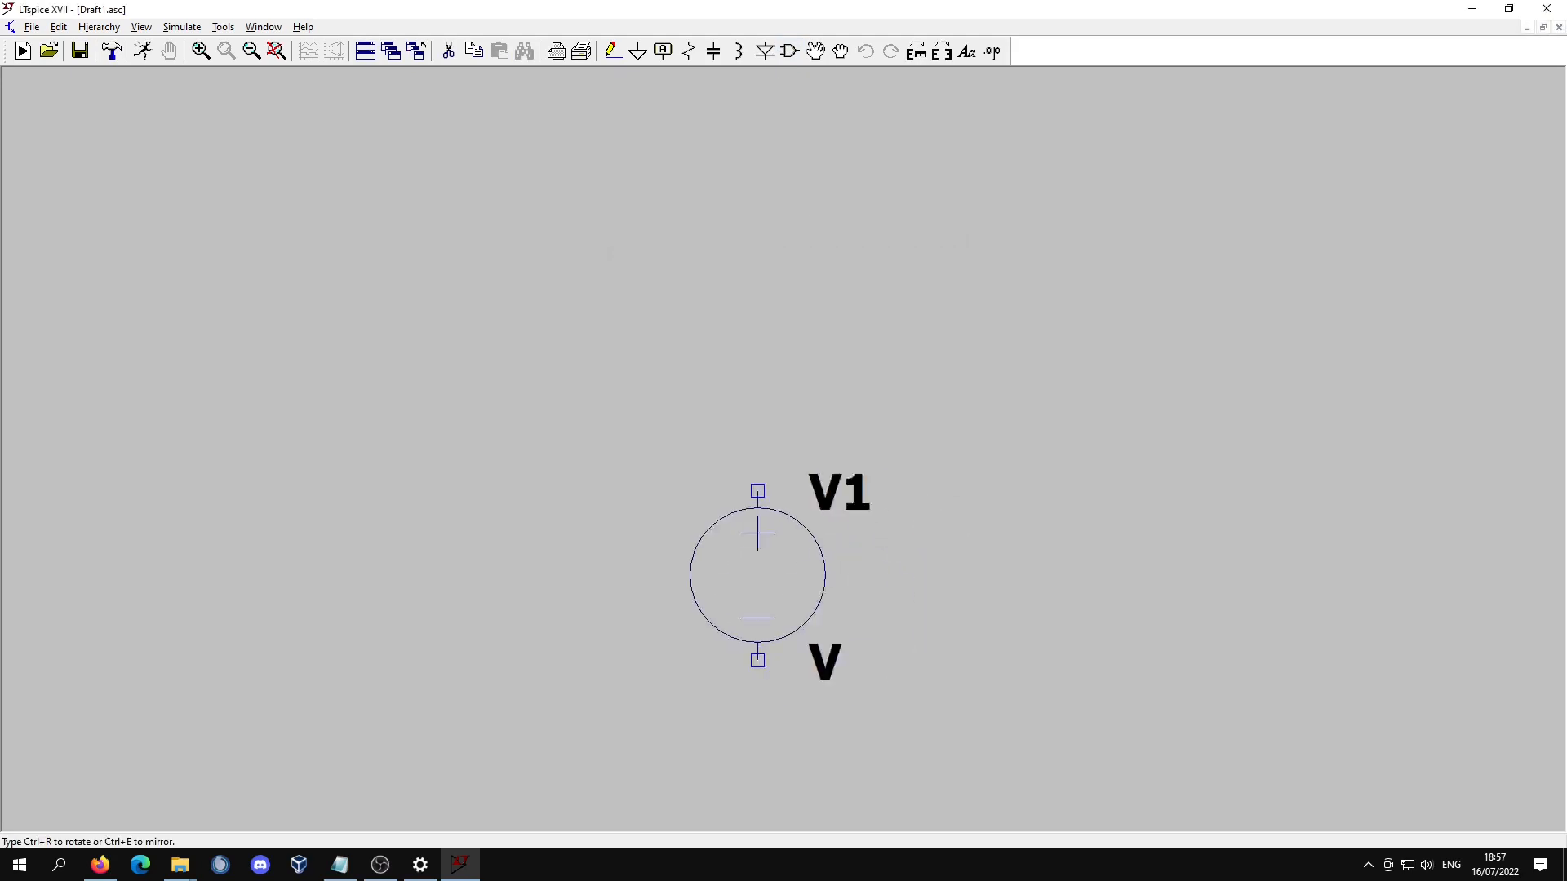
click(554, 441)
key(Escape)
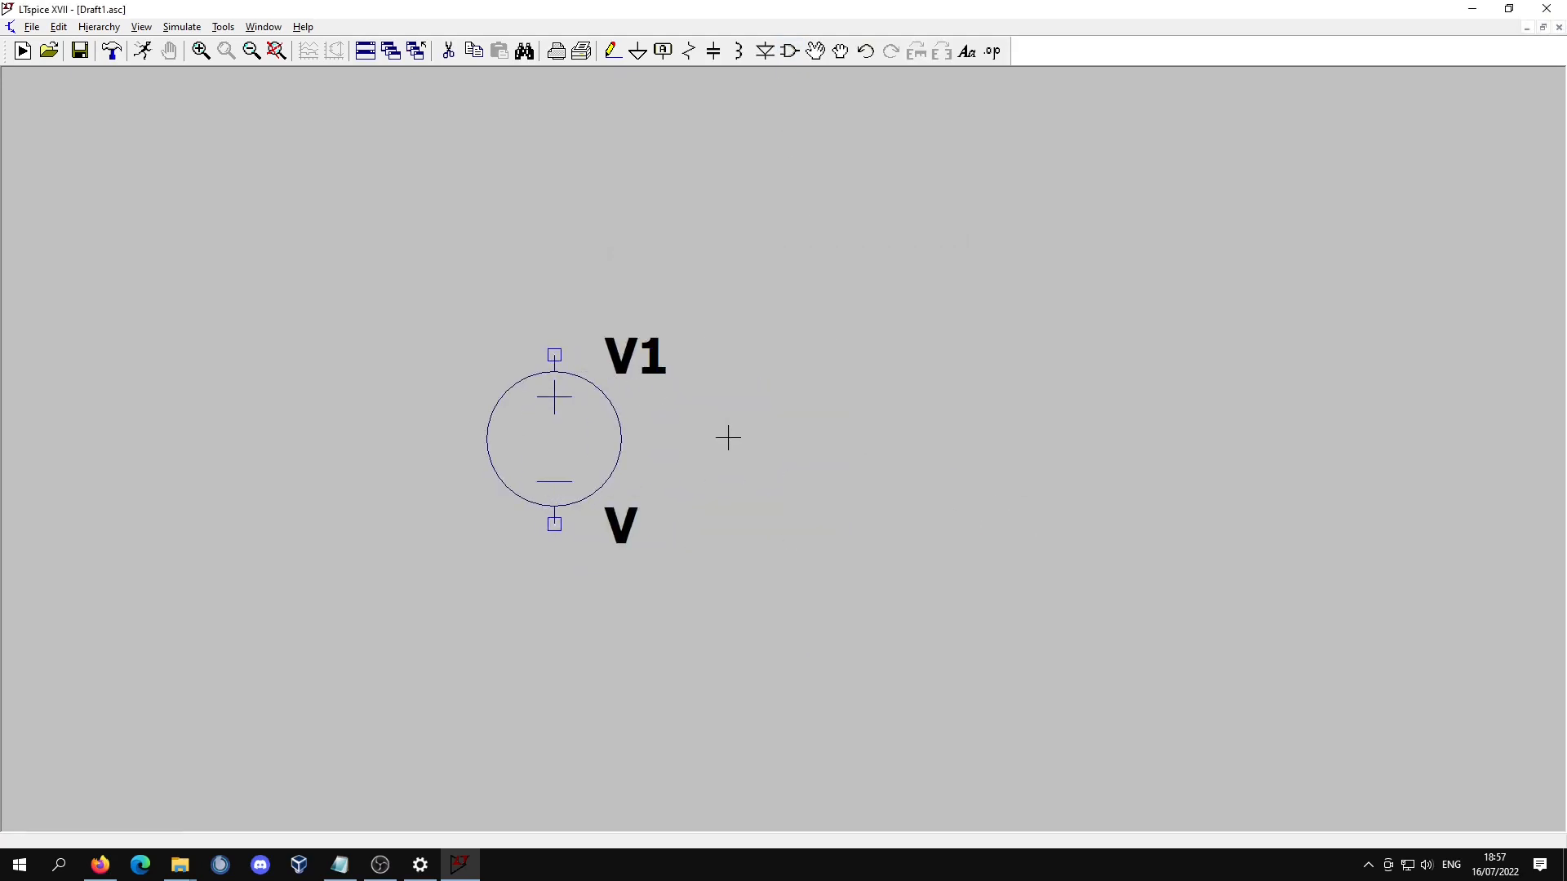
- Place three resistors, evenly spaced in a vertical column beside the voltage source
scroll(728, 439, down, 2)
scroll(728, 438, down, 1)
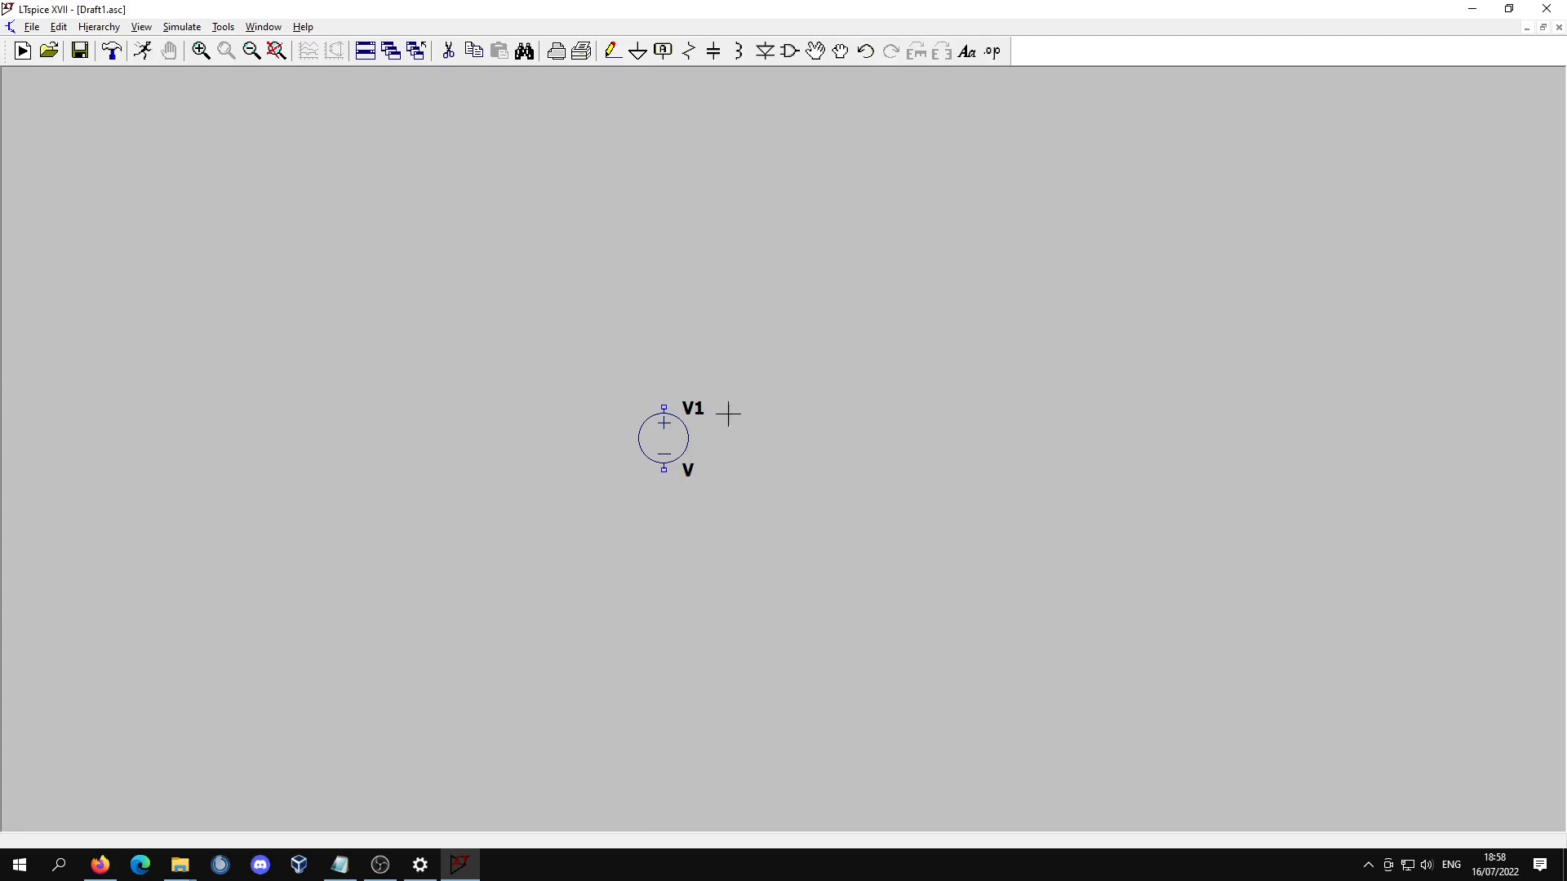
click(690, 51)
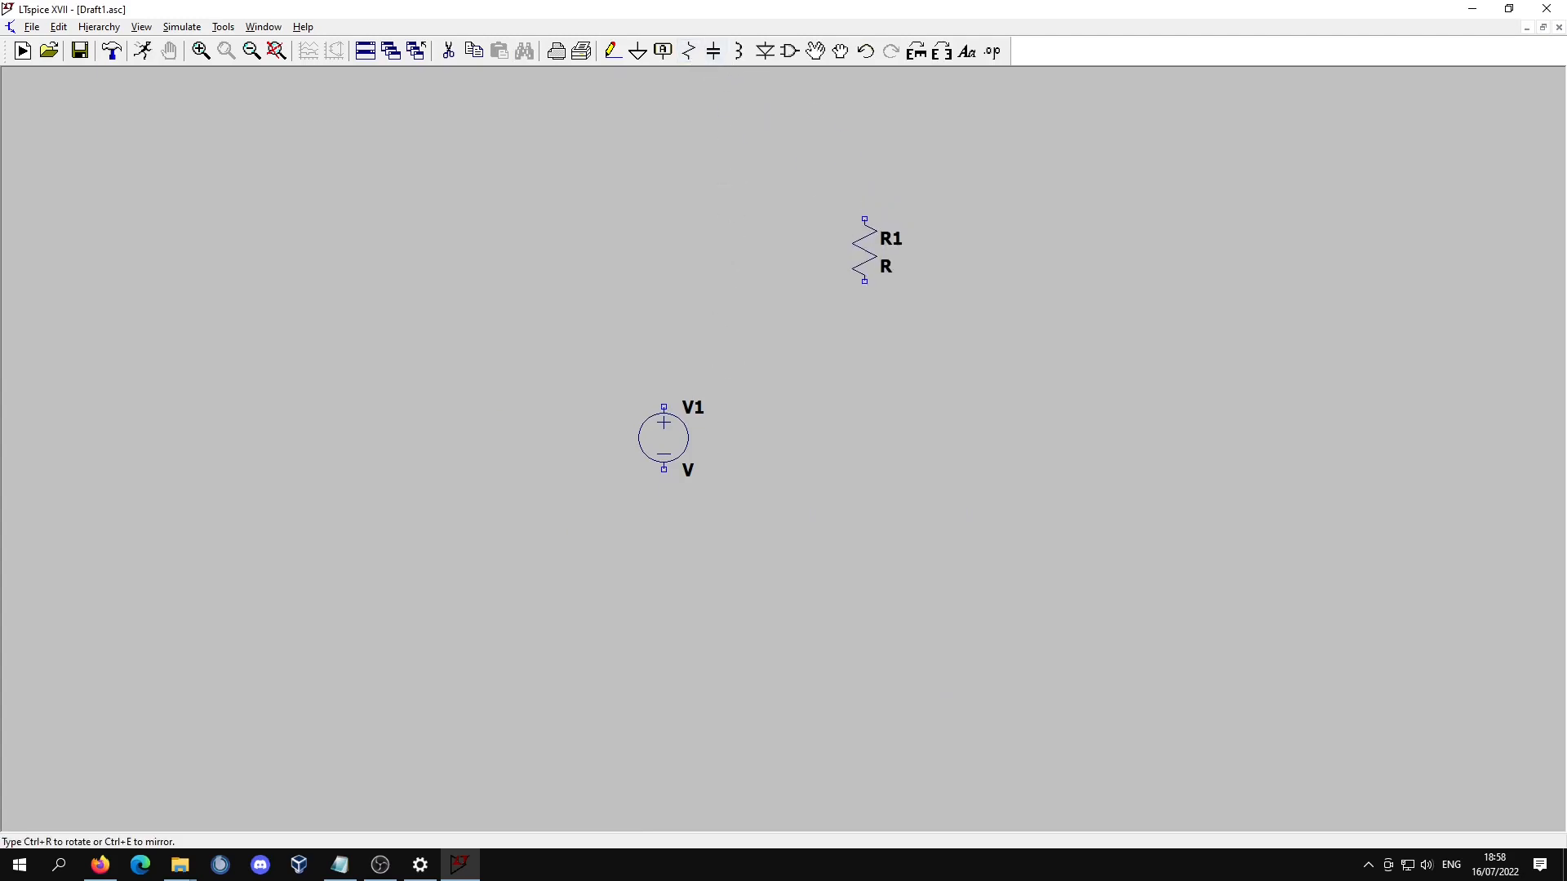
click(866, 237)
click(866, 389)
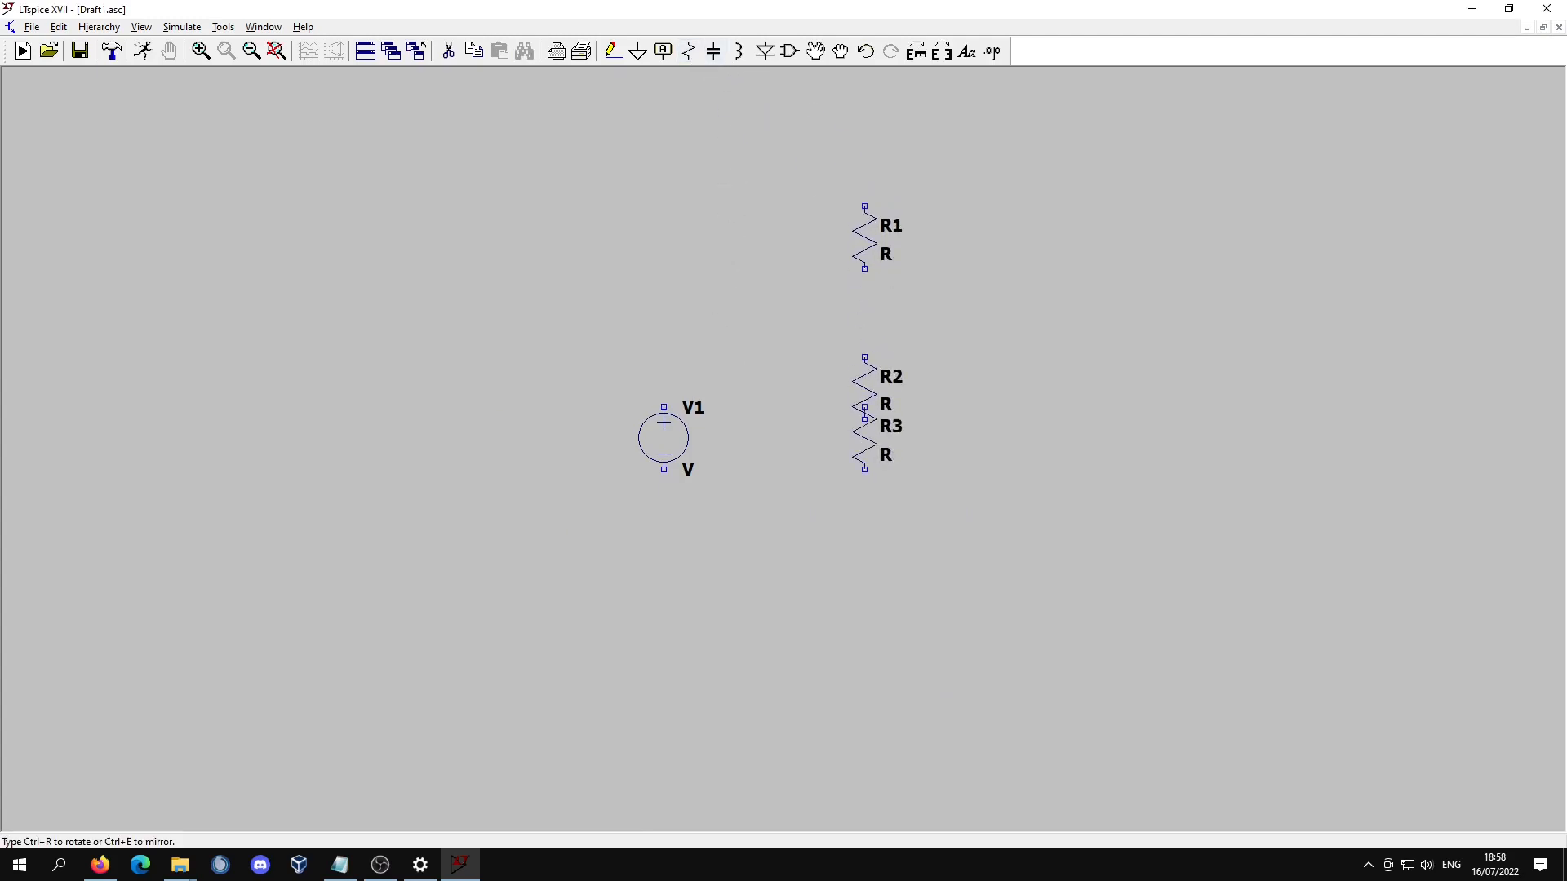
right_click(972, 458)
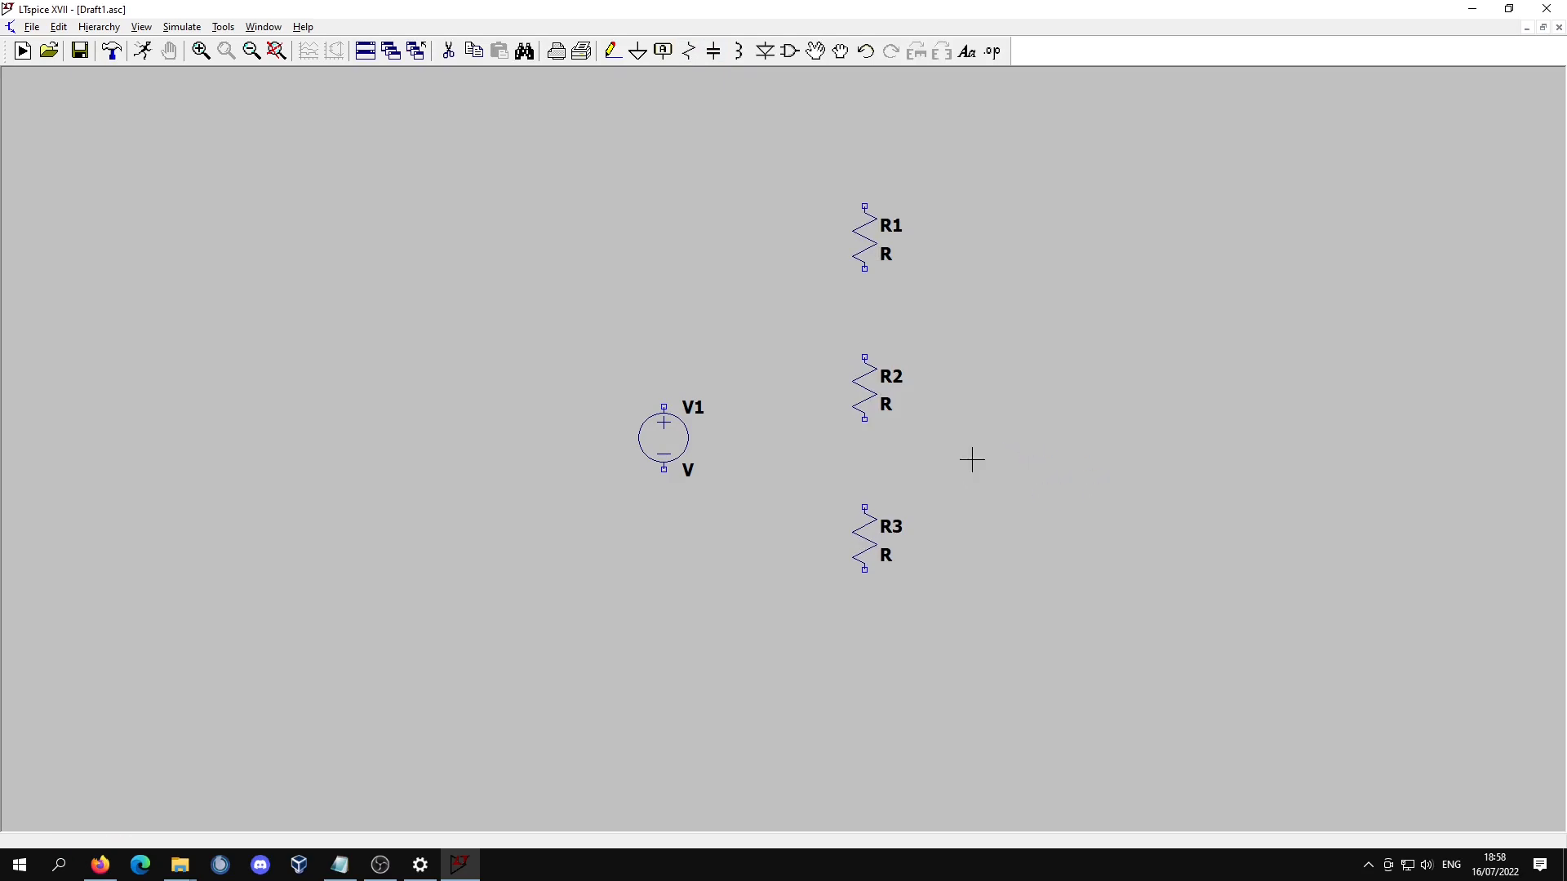
- Set the voltage source's DC value to 12 V
right_click(681, 449)
text(12)
key(Return)
- Set the resistances to 6 ohms for R1 and 3 ohms for both R2 and R3
right_click(858, 246)
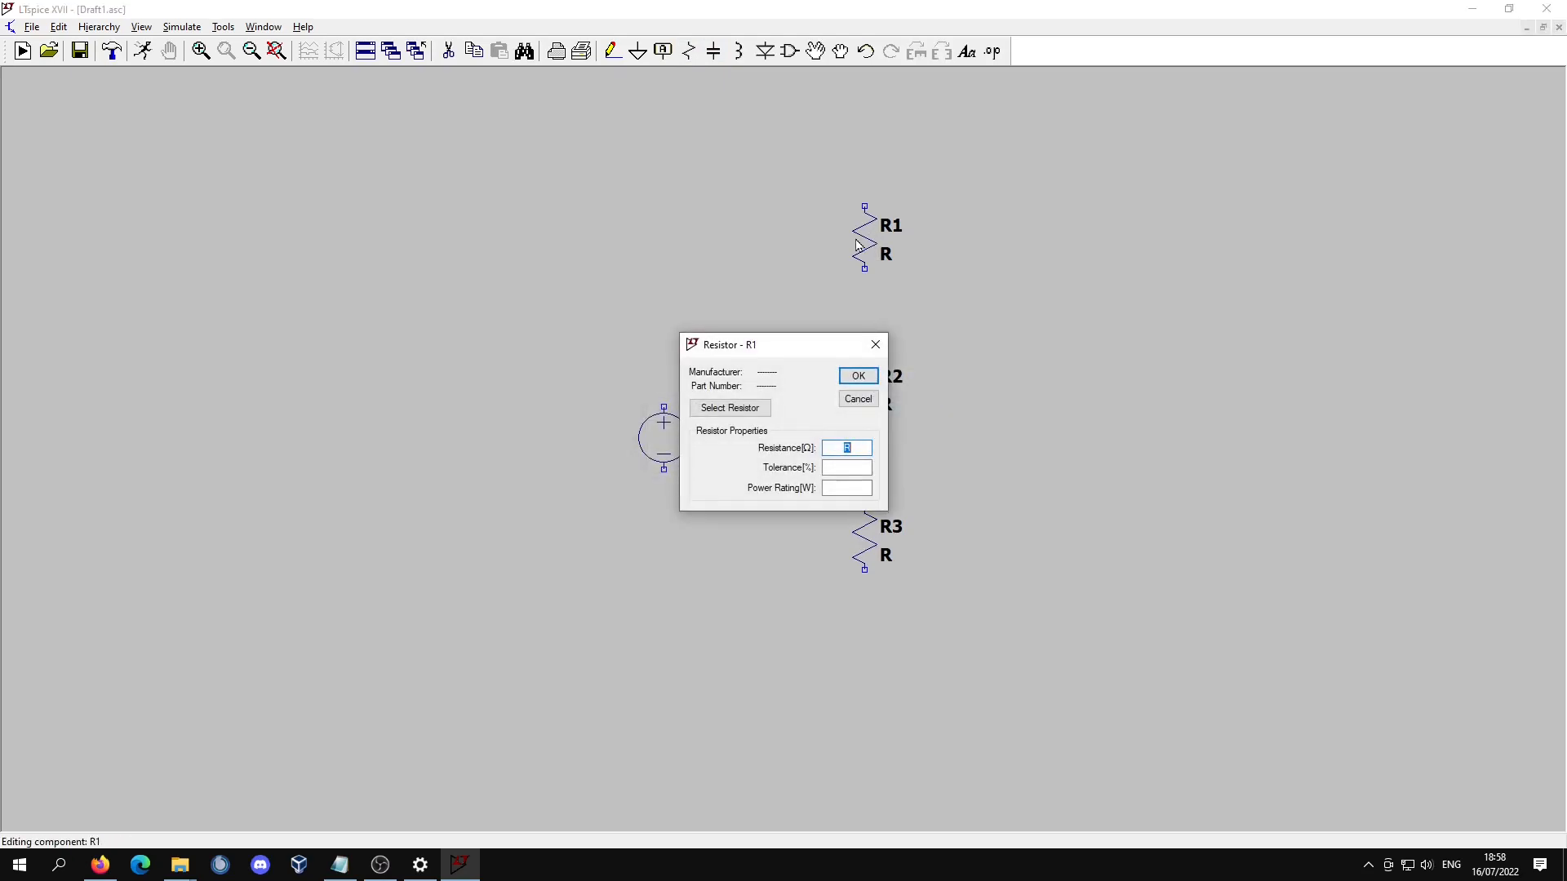
text(6)
key(Return)
right_click(858, 396)
text(3)
key(Return)
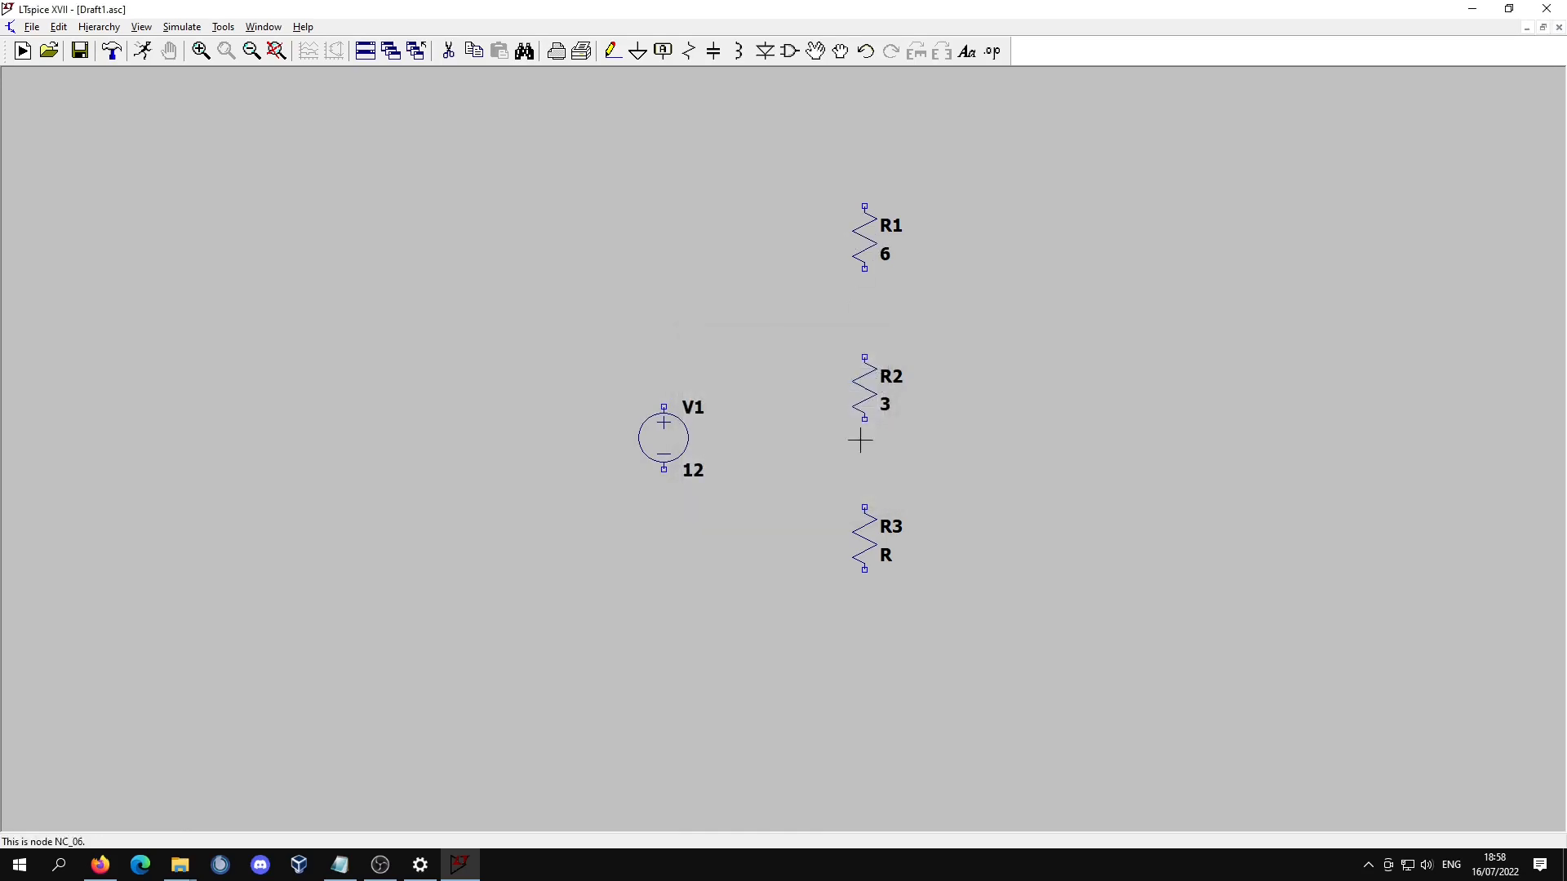
right_click(860, 543)
text(3)
key(Return)
- Rename the voltage source as V
right_click(688, 411)
text(V)
key(Return)
- Place a ground symbol directly below R3
key(g)
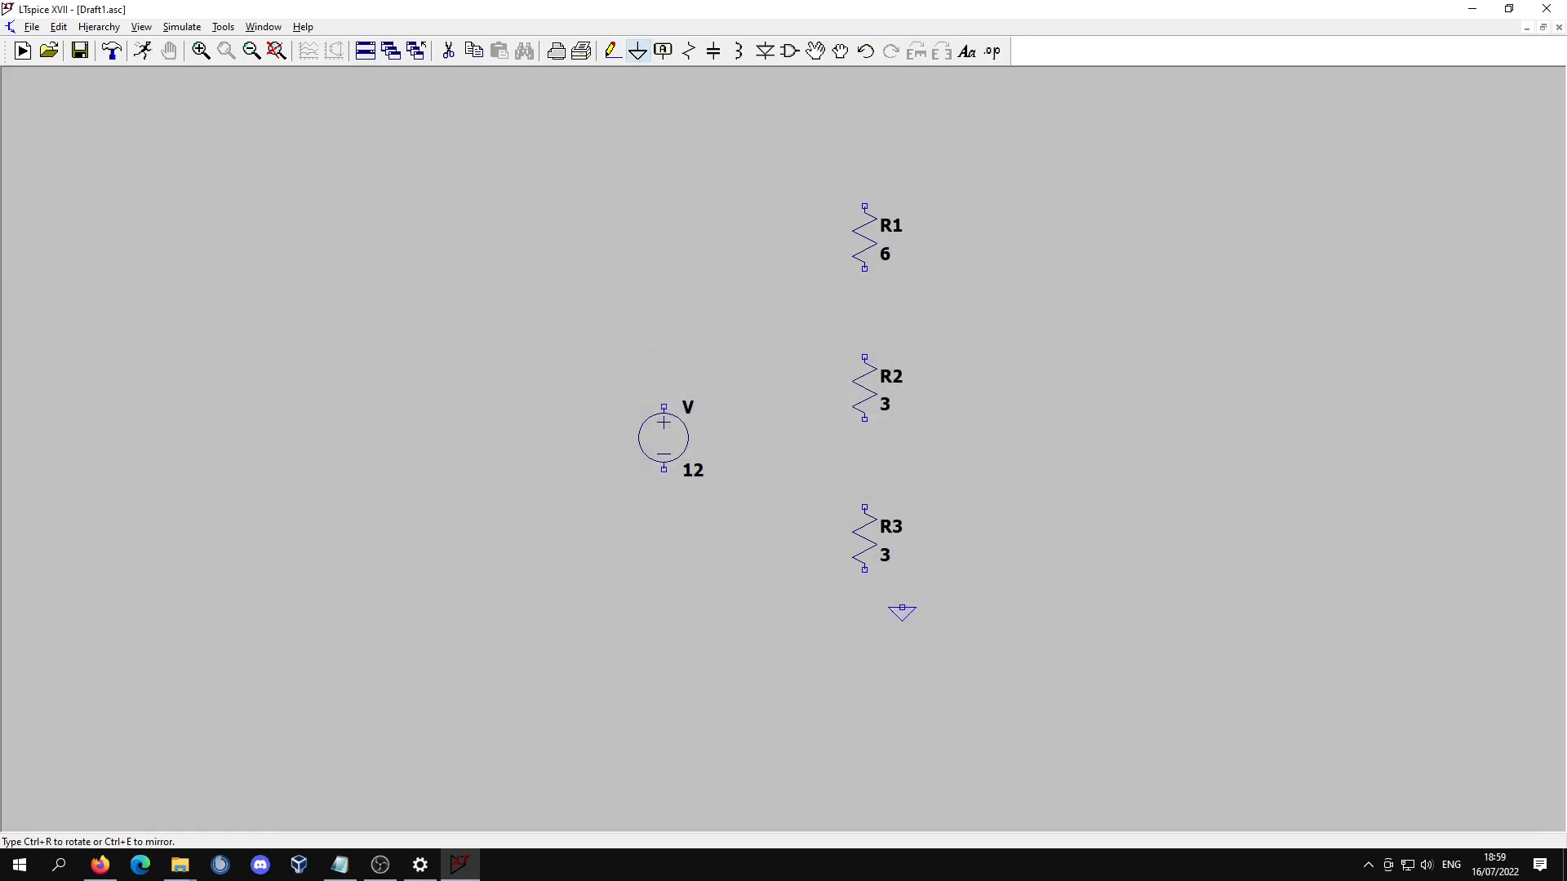
click(864, 645)
key(Escape)
- Wire the source and the three resistors into a series loop and connect the junction below R3 to ground
click(613, 51)
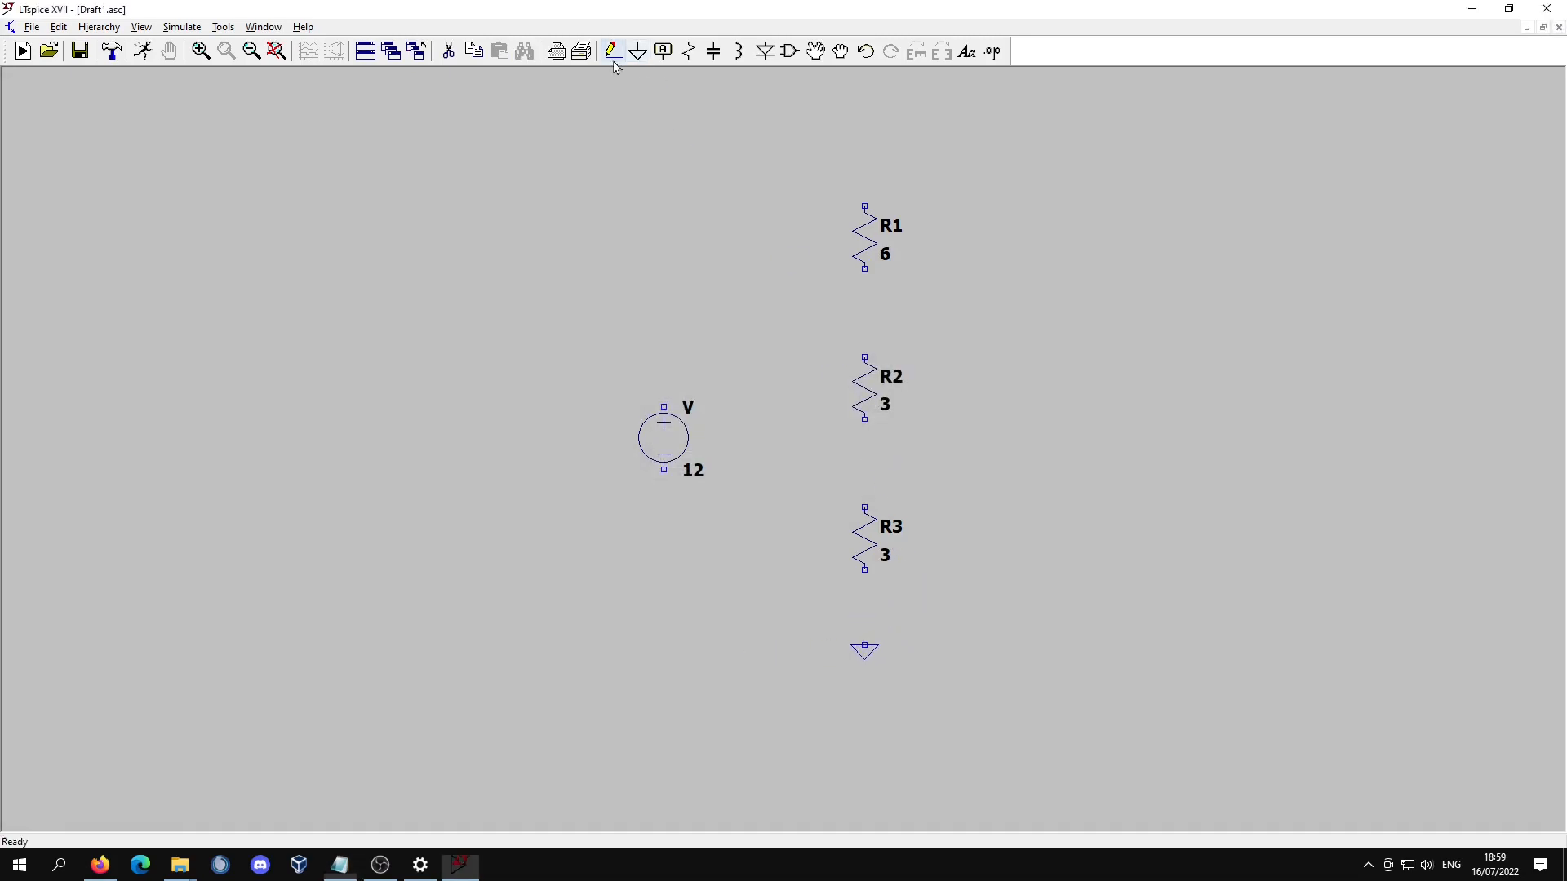
click(864, 607)
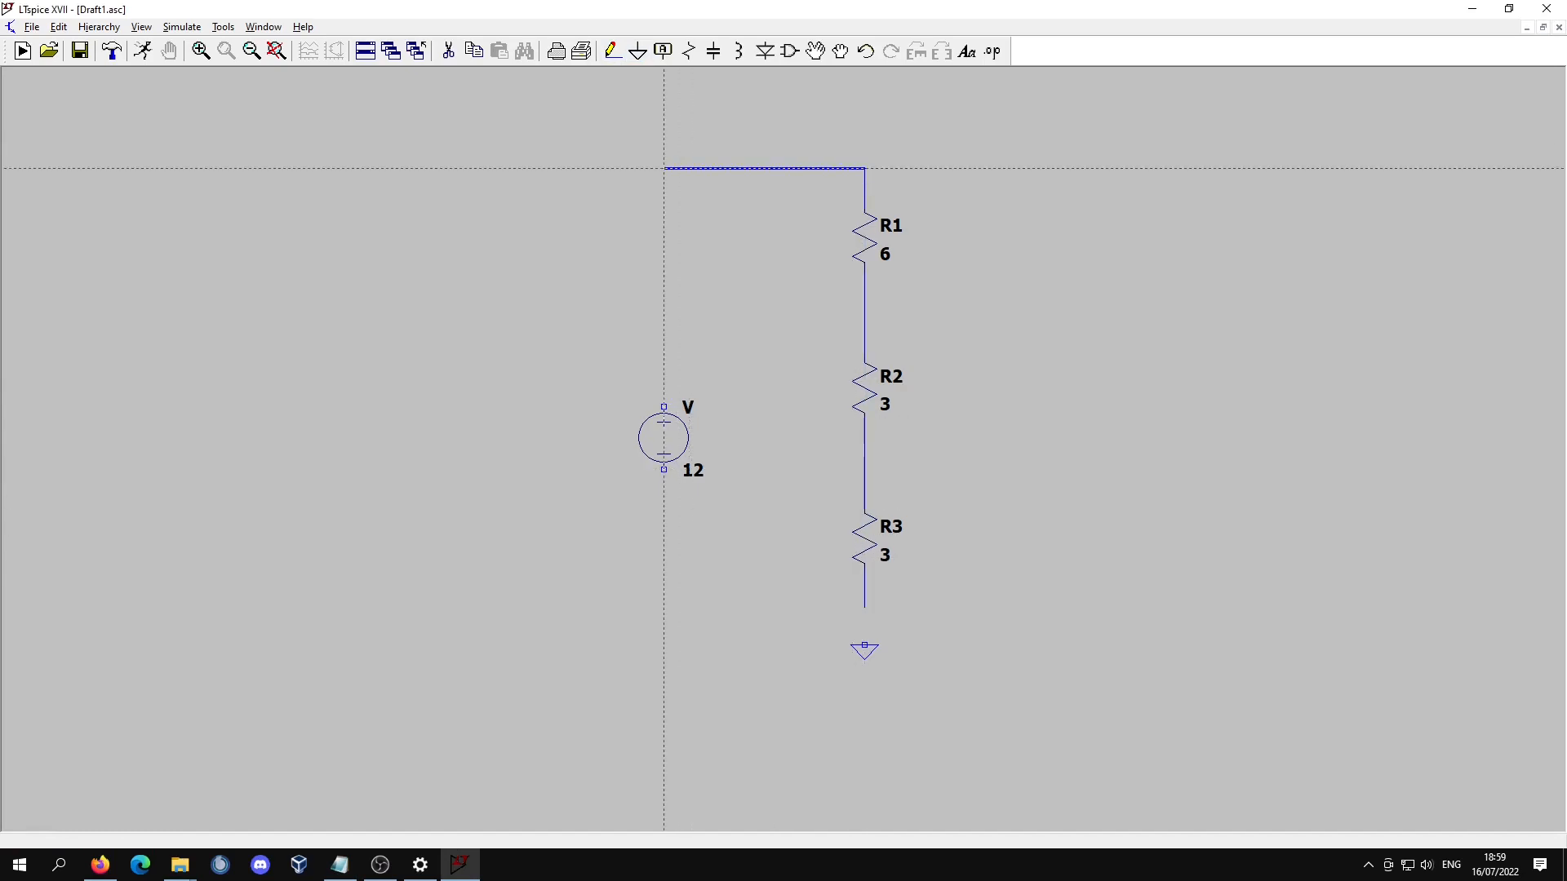
click(664, 168)
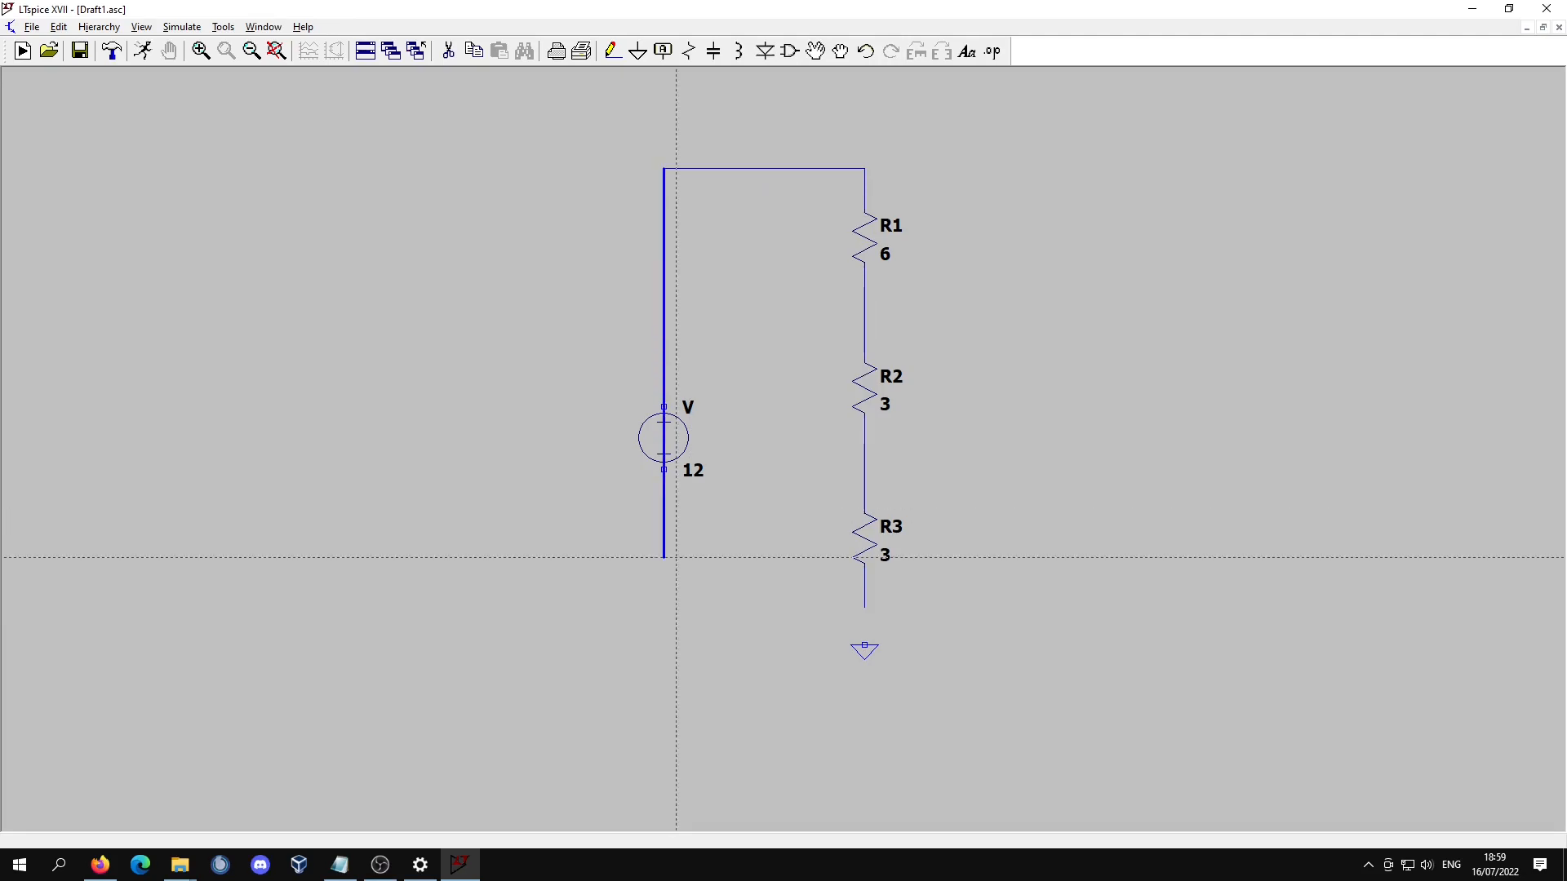
click(865, 607)
click(612, 50)
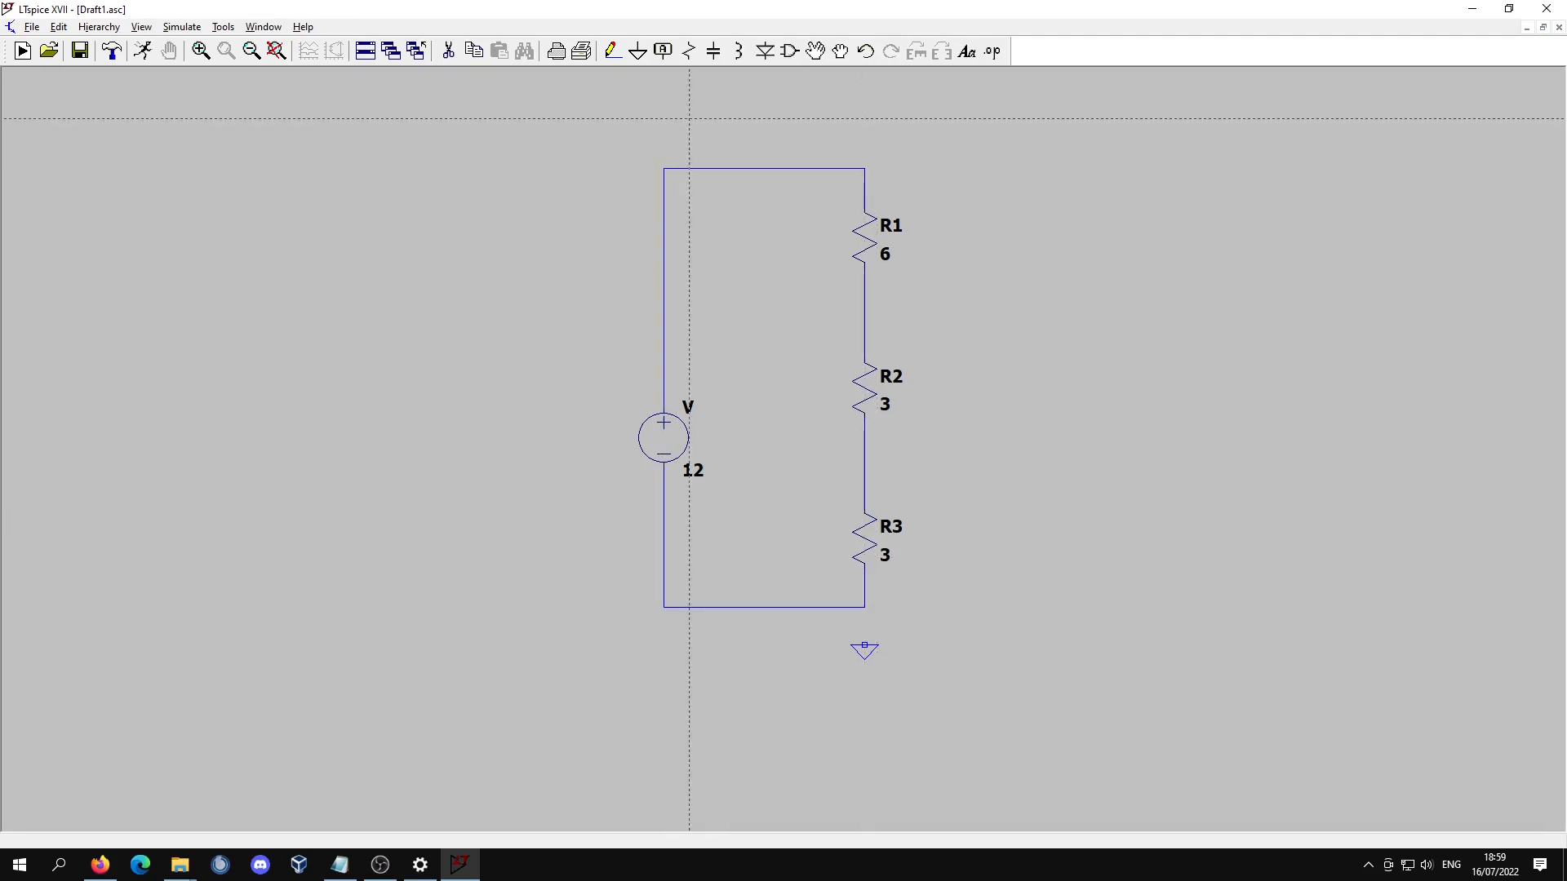
click(864, 607)
click(864, 645)
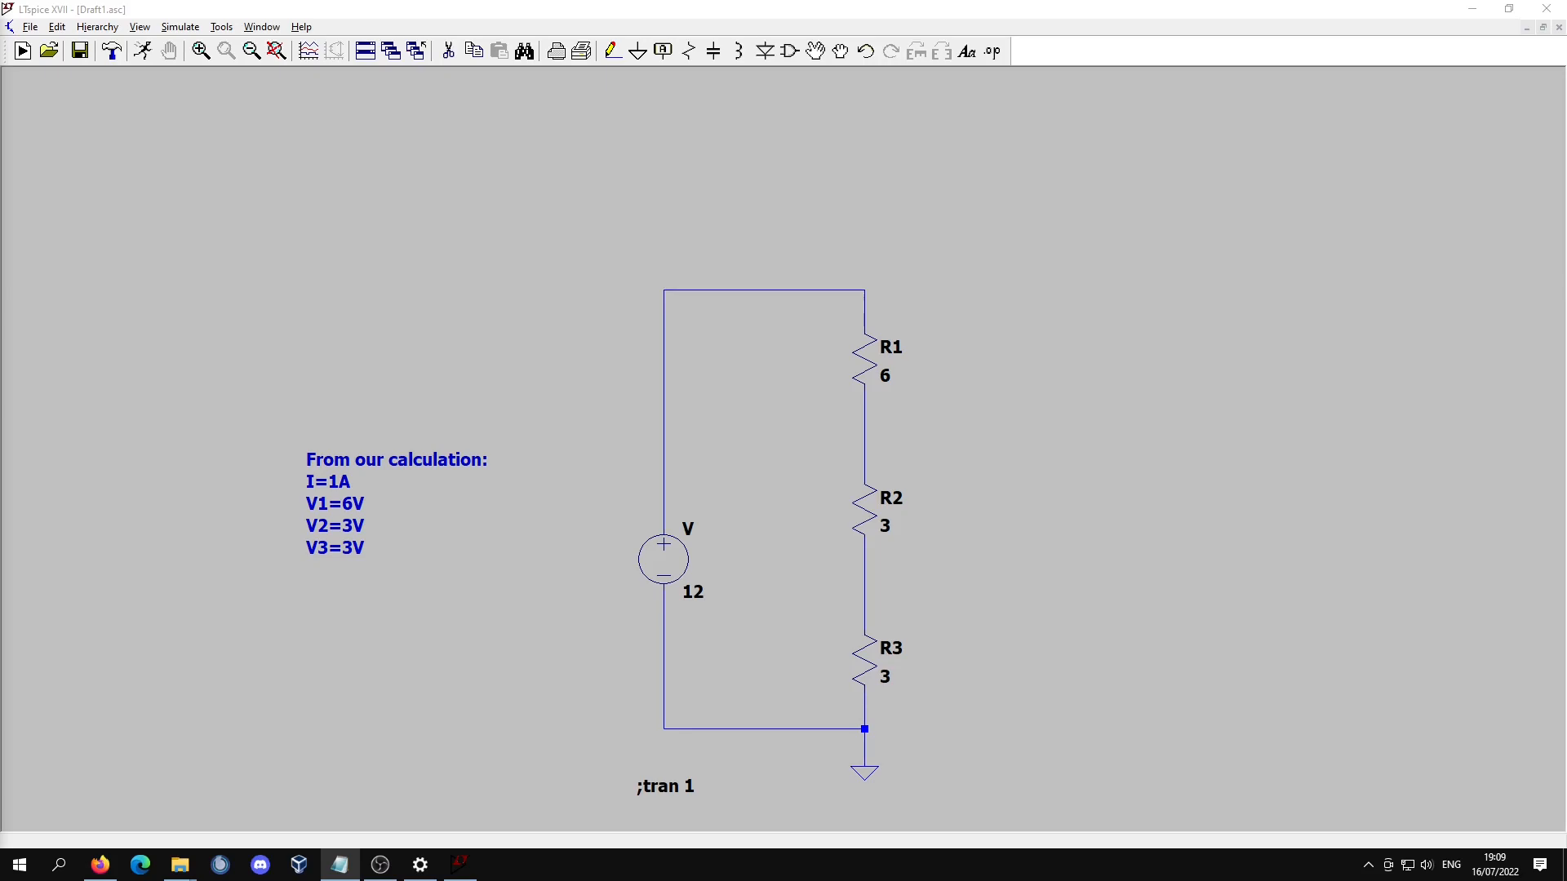
- Run a transient simulation with a stop time of 1 s
click(144, 53)
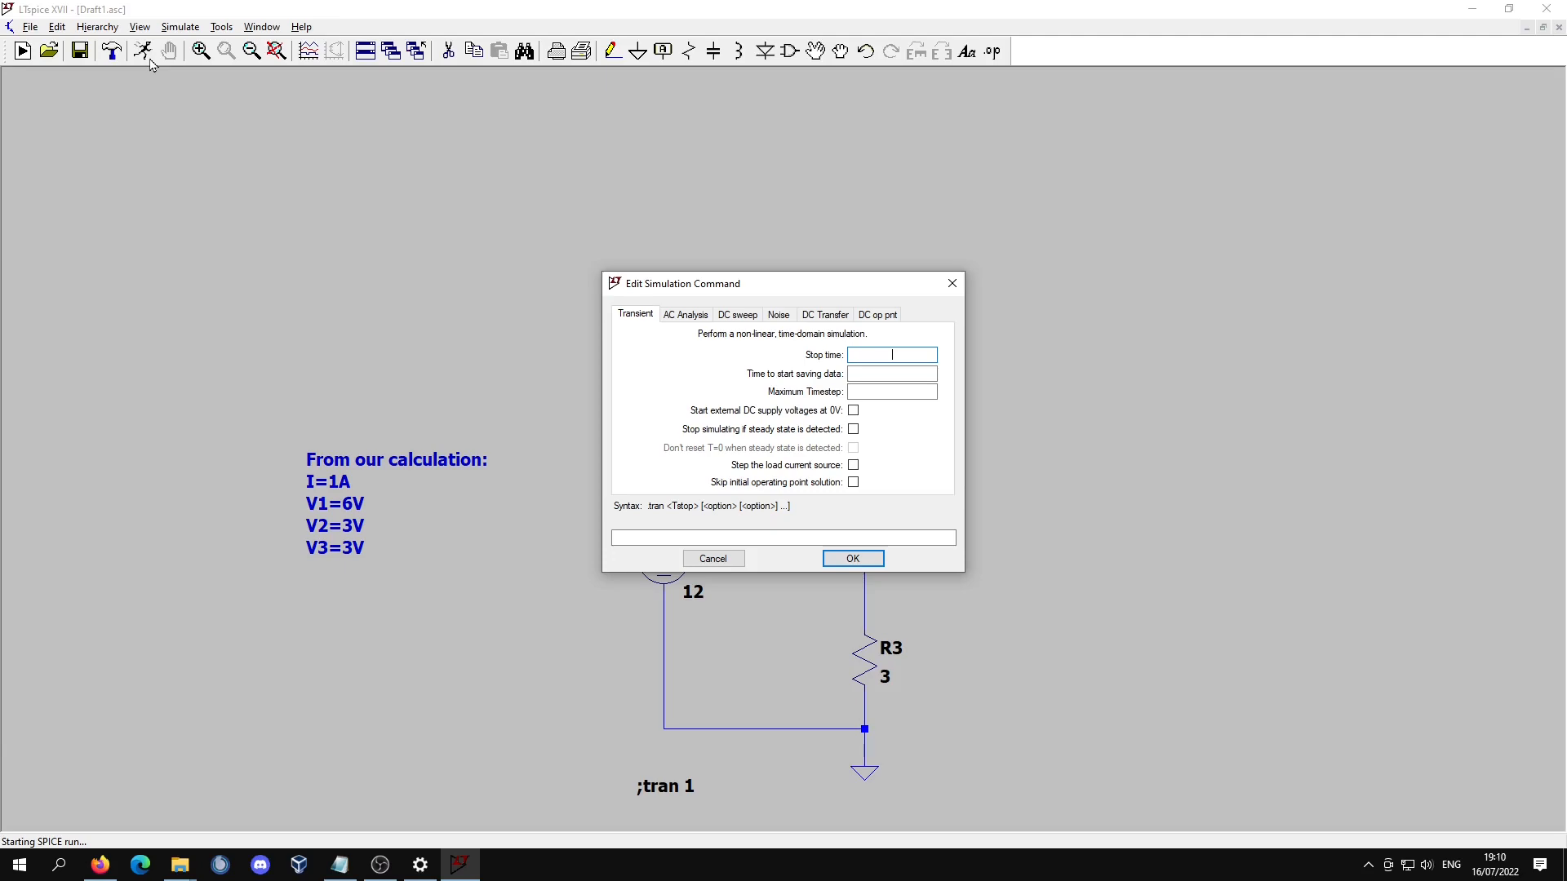
text(1)
key(Return)
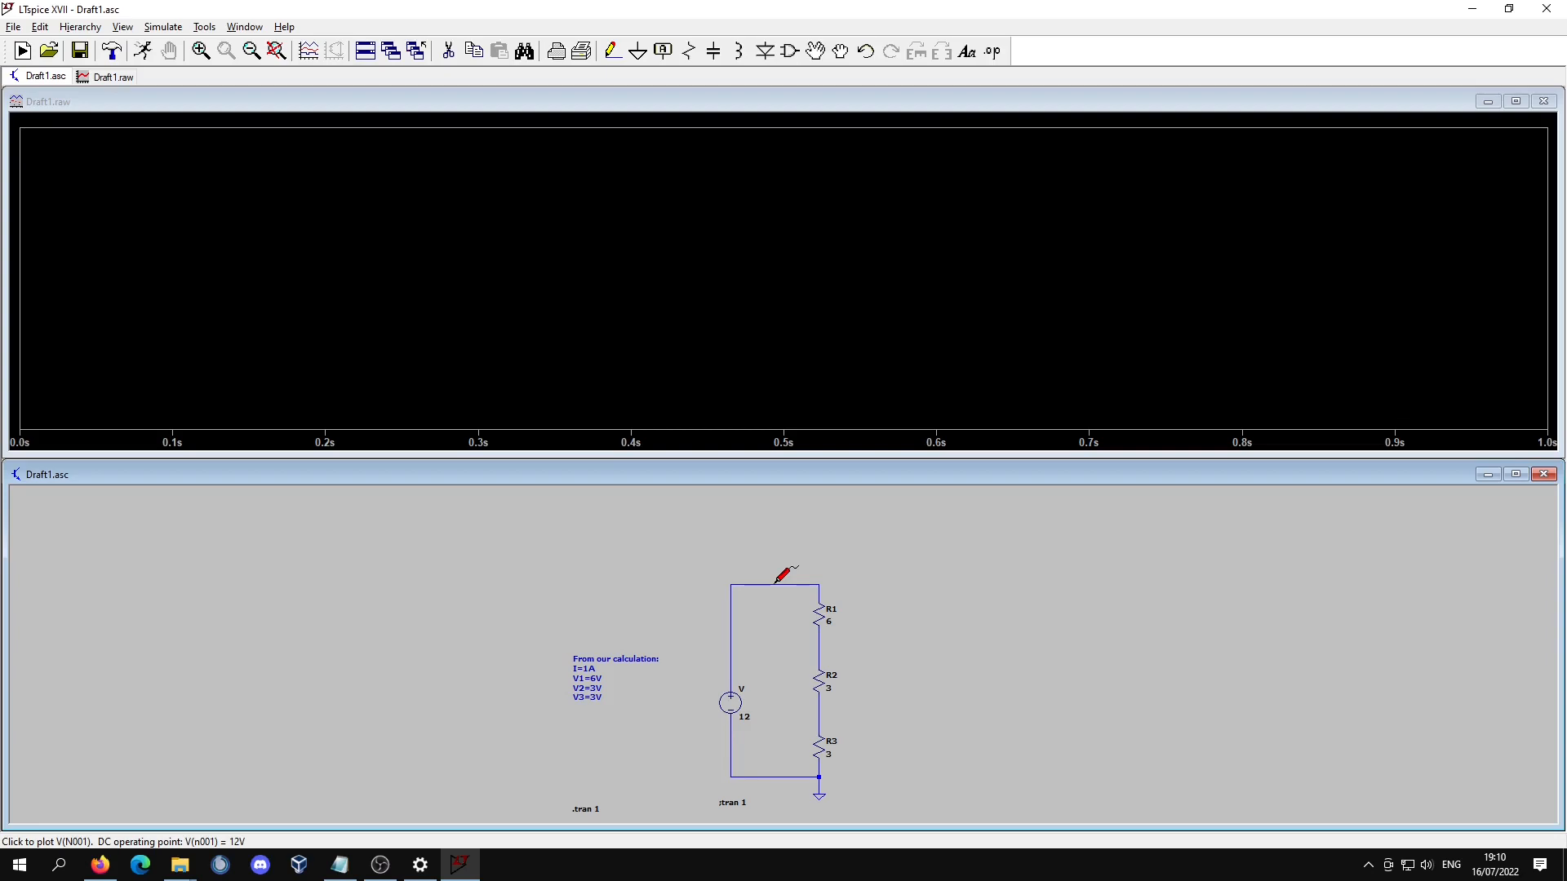
- Plot the current through R1 and attach a cursor to its trace to read the value
click(822, 617)
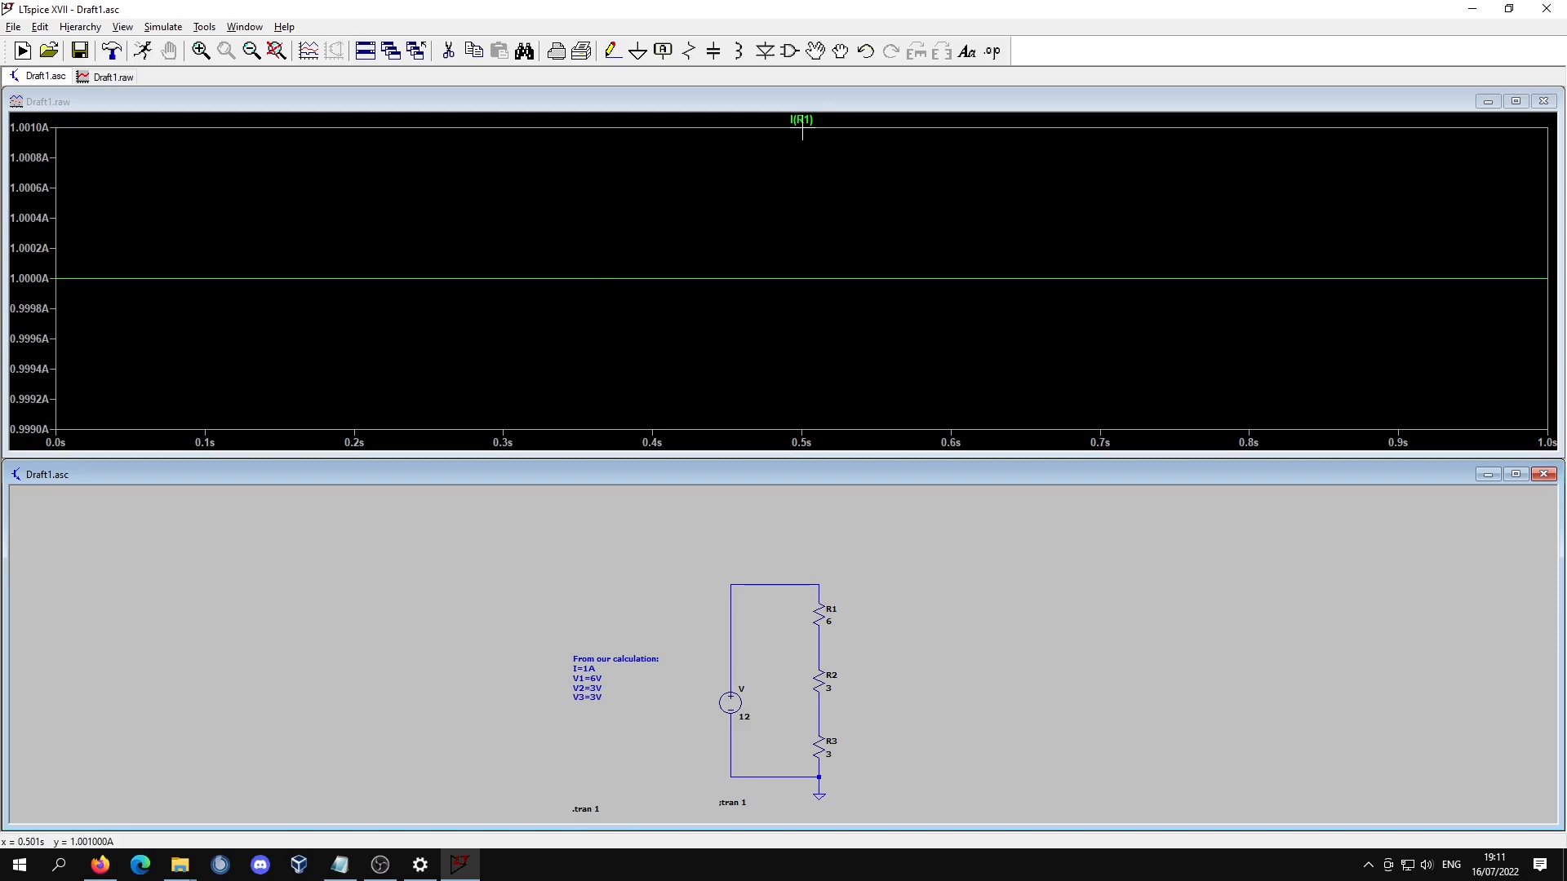
click(814, 122)
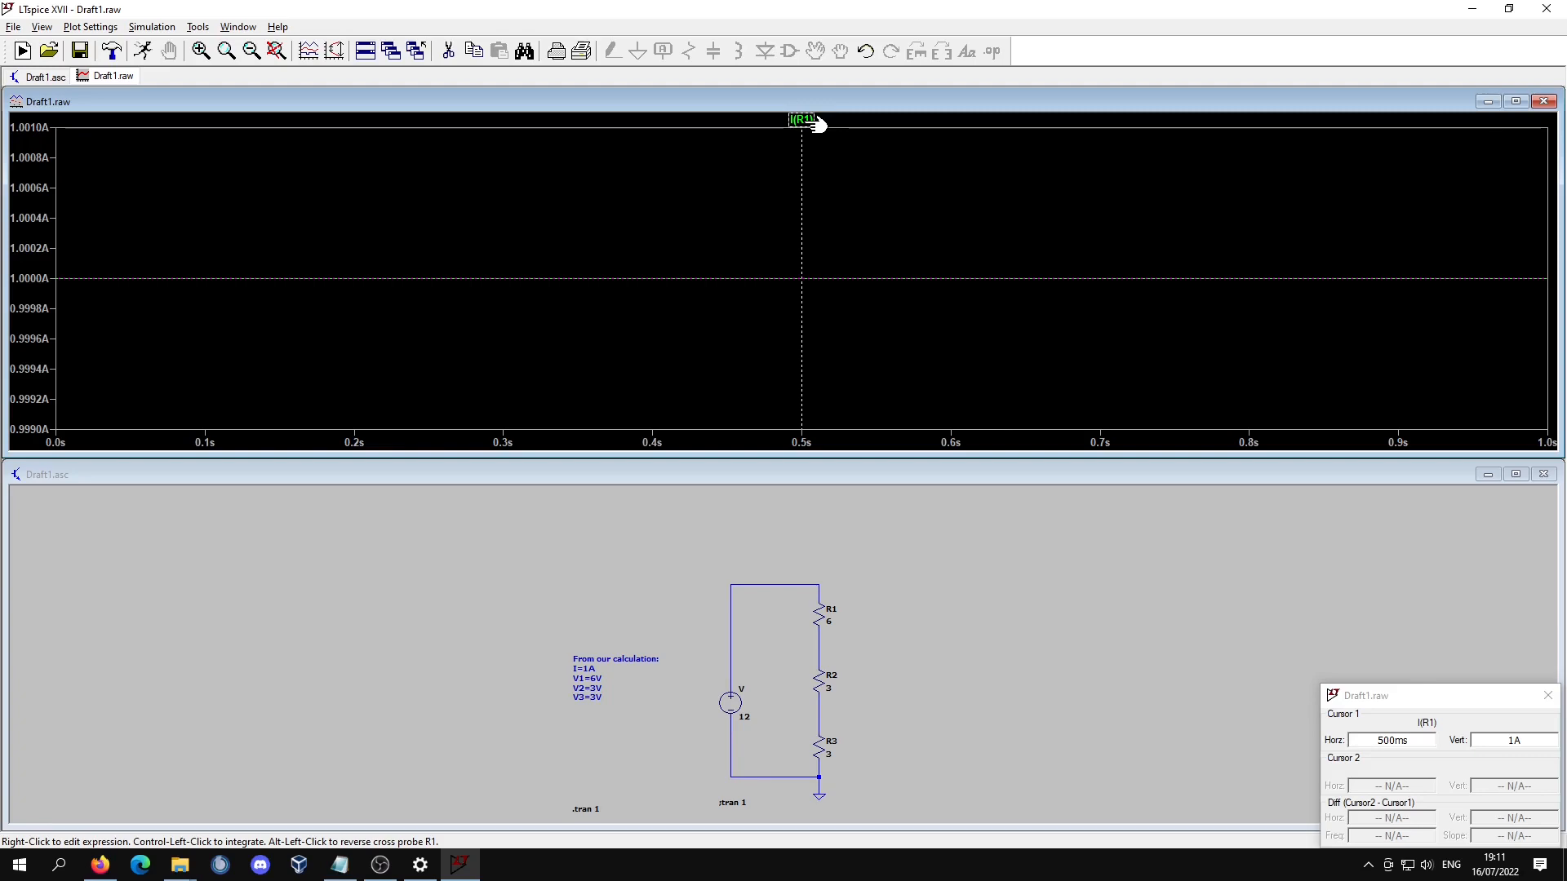
- Delete the R1 current trace and plot the voltage at the wire joining the source's positive terminal to R1
right_click(808, 120)
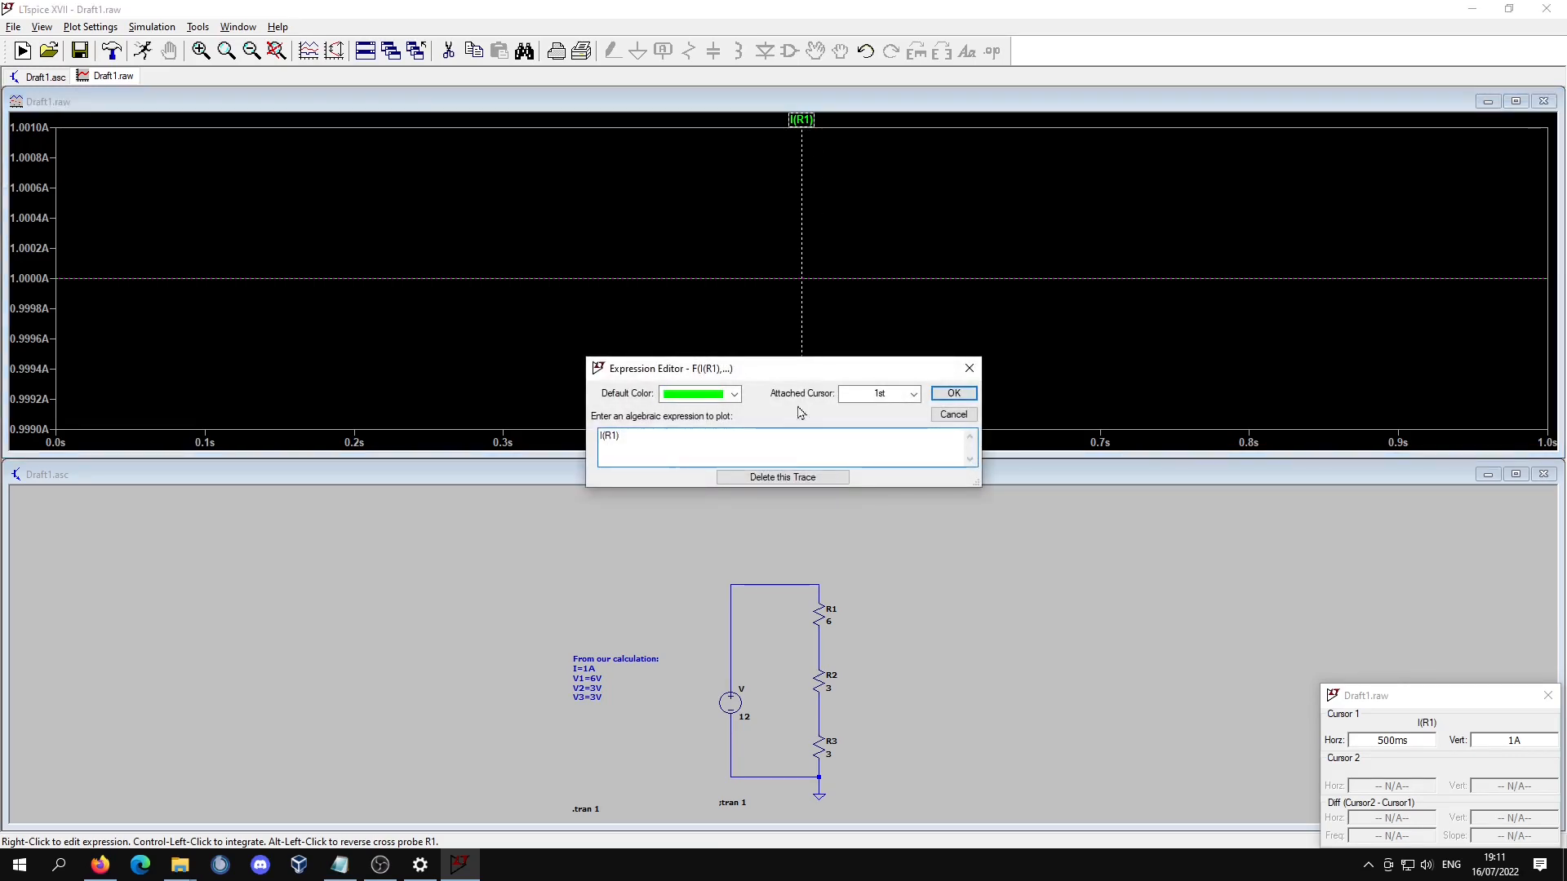
click(781, 478)
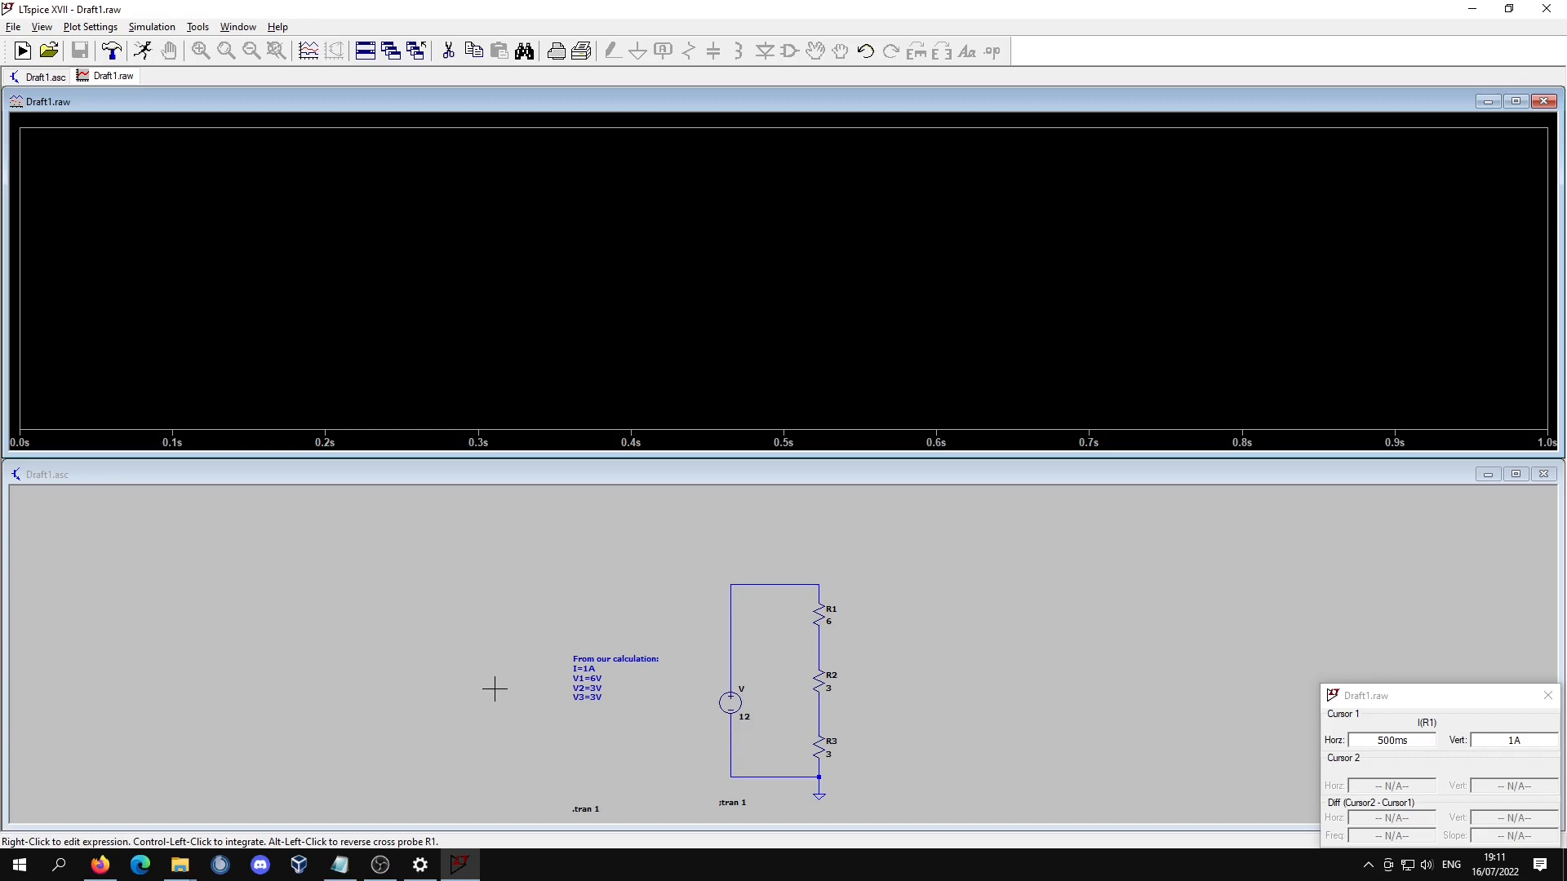
scroll(762, 718, up, 1)
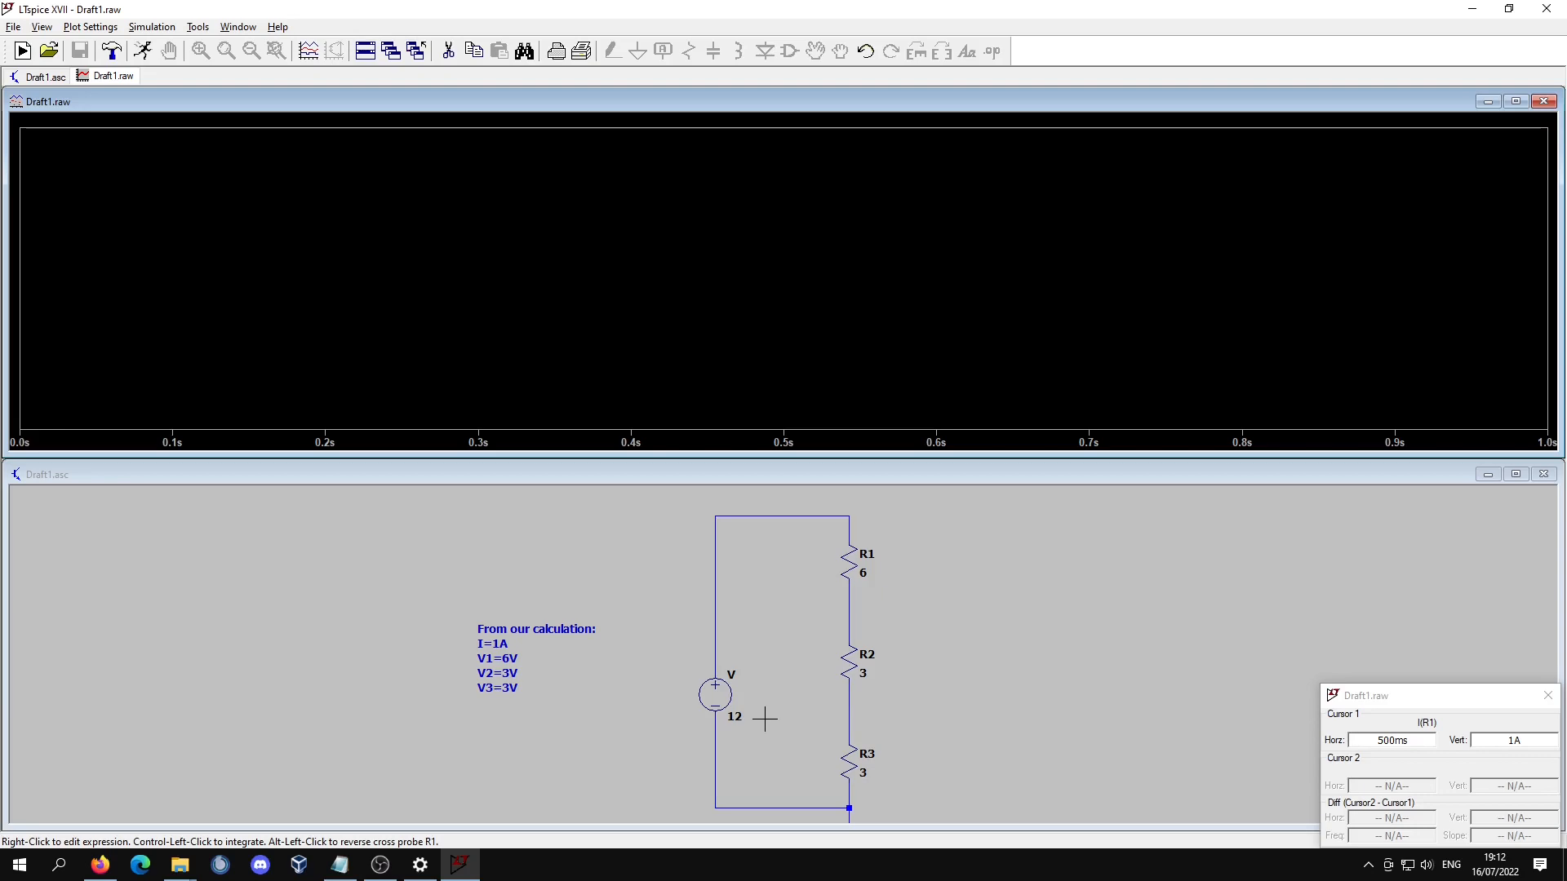
click(717, 517)
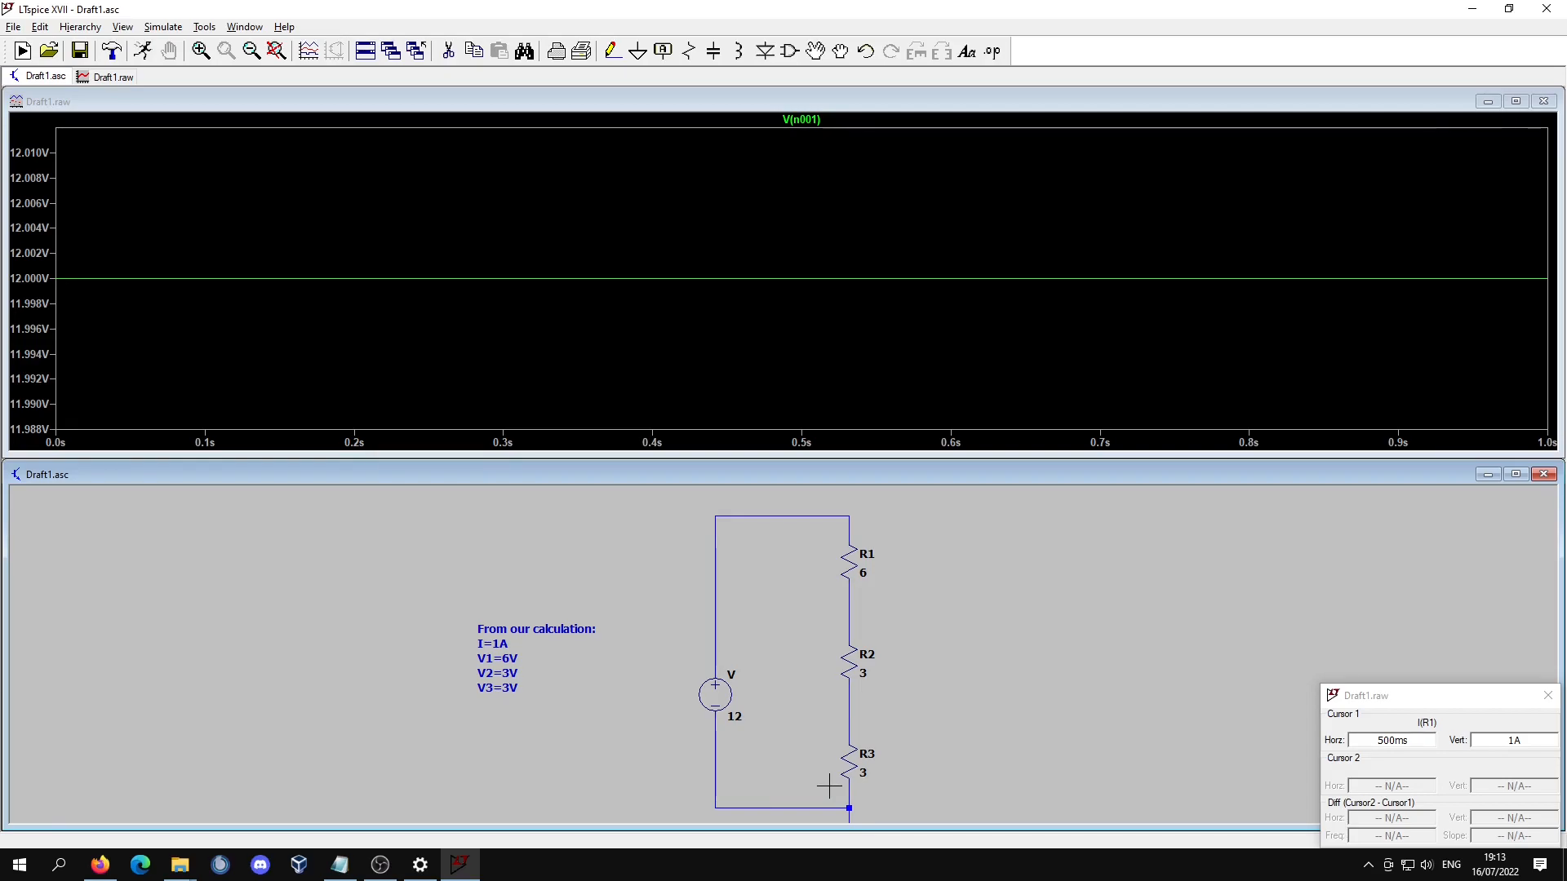
- Place net labels TOP near the upper source wire, V23 beside the R1-R2 junction and V3 beside the R2-R3 junction
key(F4)
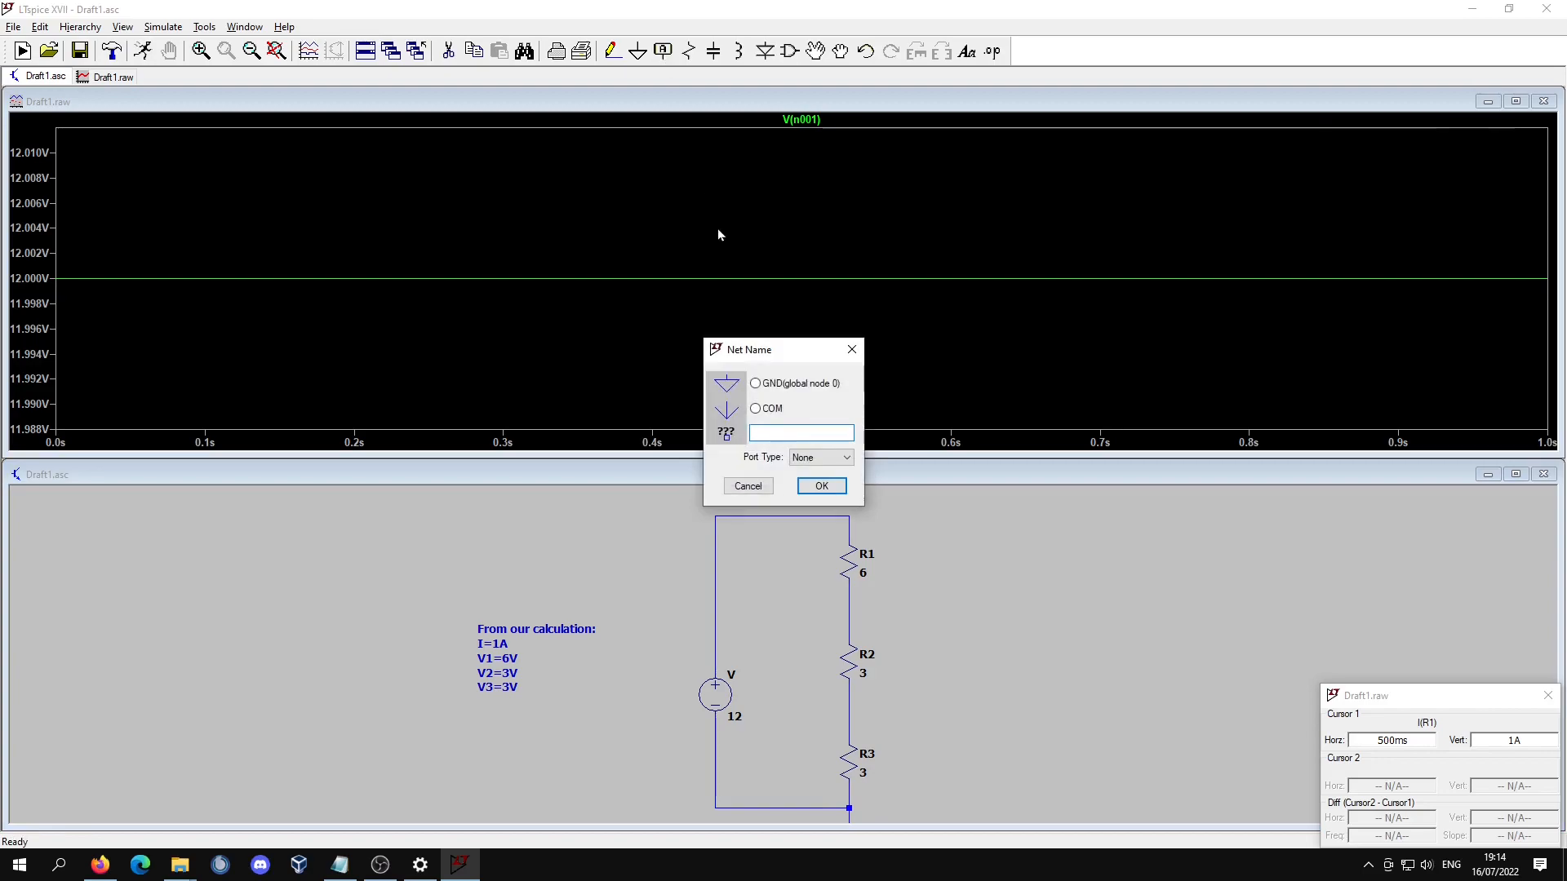
text(TOP)
key(Return)
click(682, 523)
key(F4)
text(V23)
key(Return)
click(917, 608)
key(F4)
text(V3)
key(Return)
click(915, 708)
- Wire the TOP label to the source's upper wire, V23 to the R1-R2 junction and V3 to the R2-R3 junction
click(614, 52)
click(682, 524)
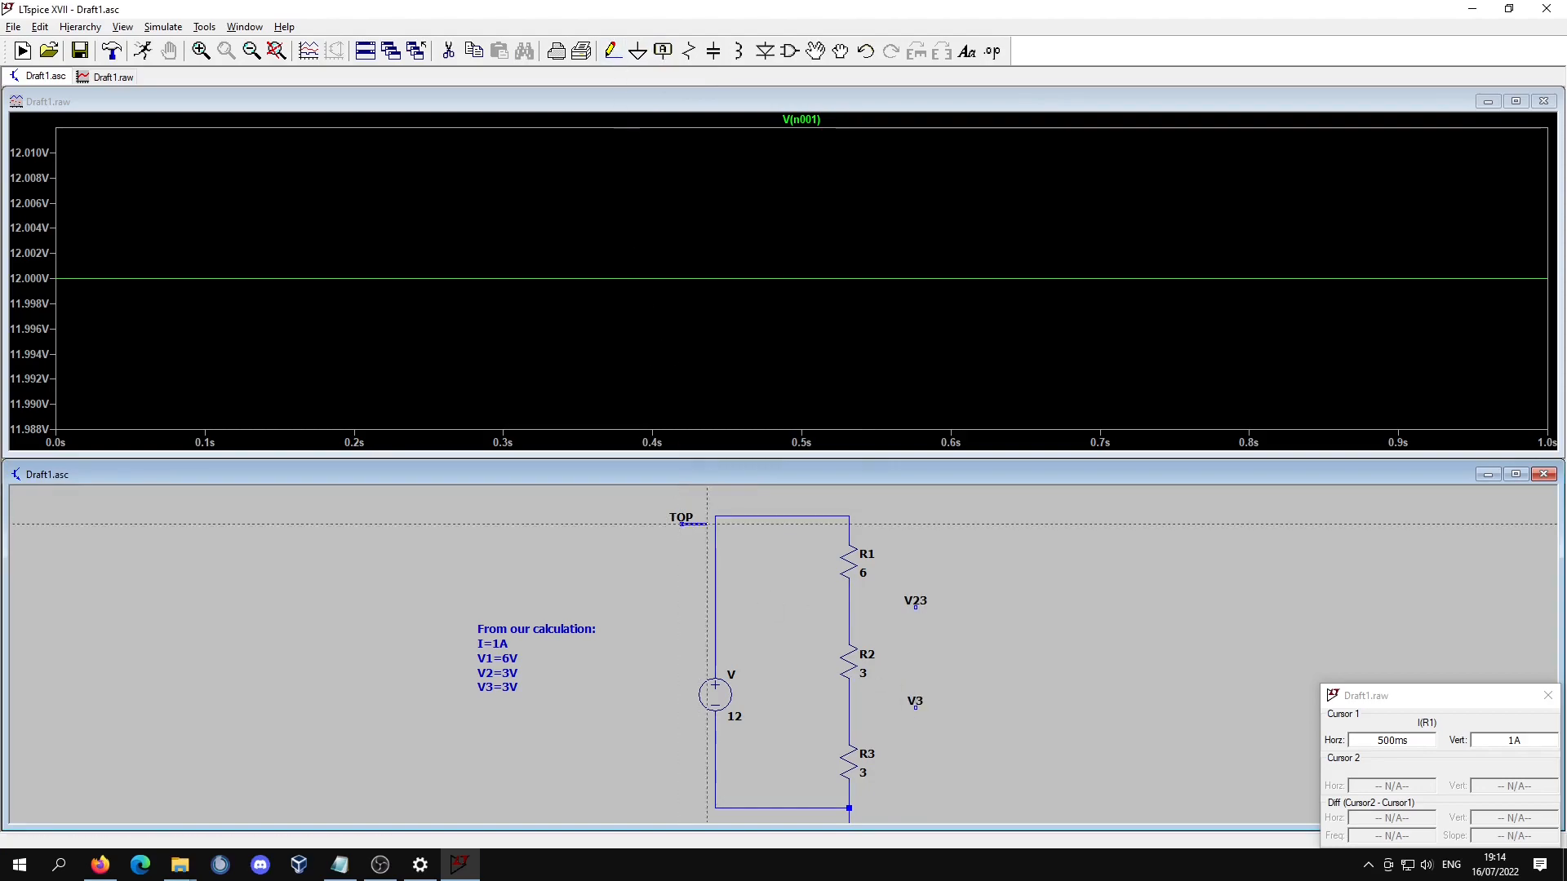
click(715, 524)
click(916, 608)
click(849, 608)
click(916, 708)
click(848, 708)
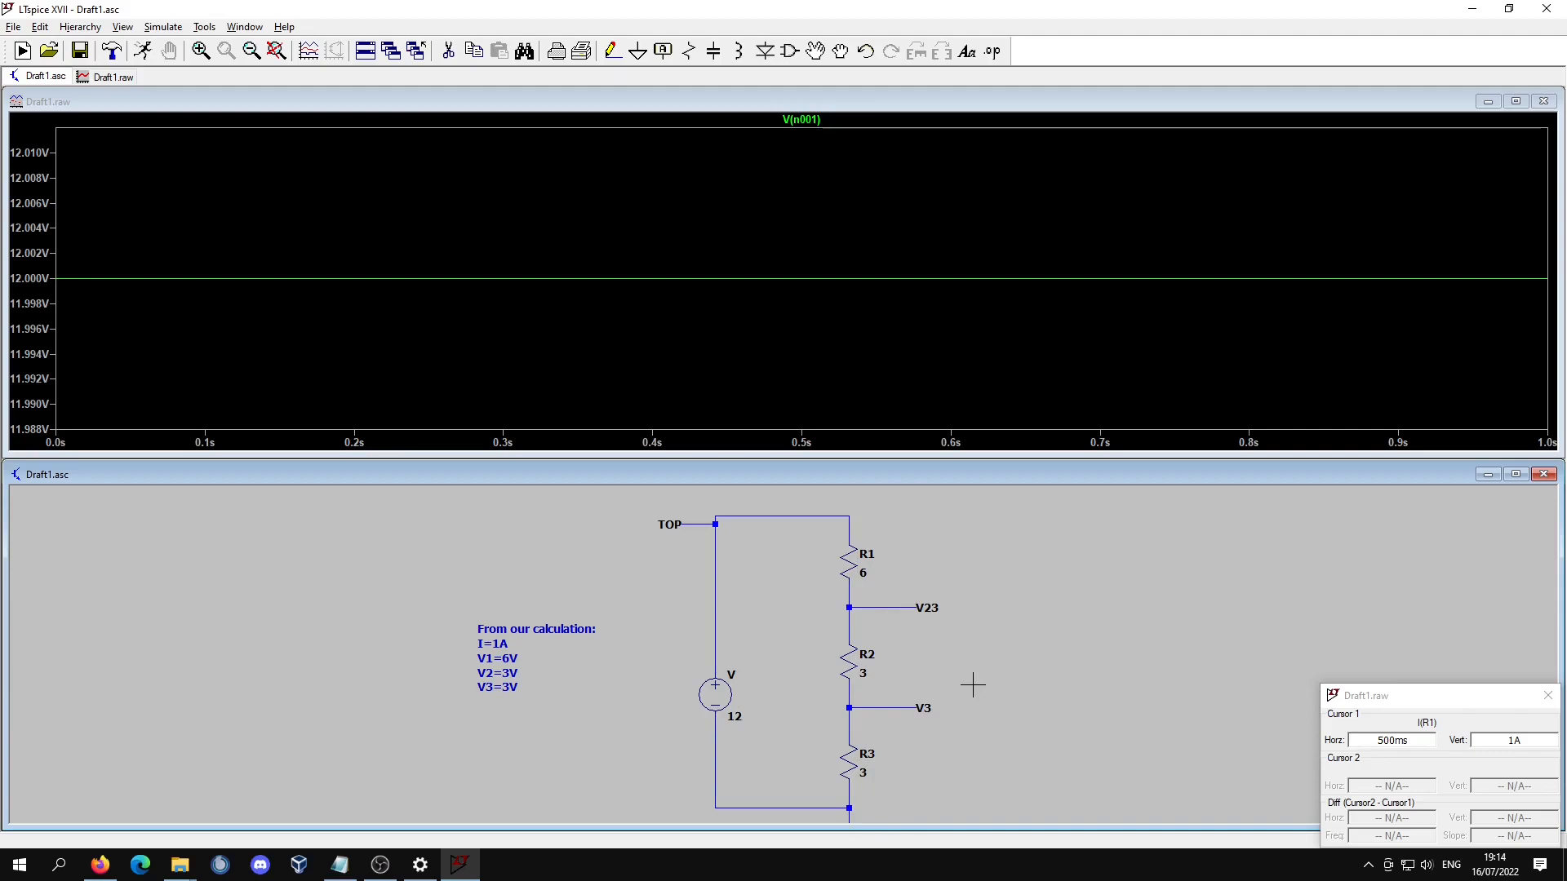
- Delete the V(n001) trace and rerun the simulation with the labelled nets
right_click(801, 120)
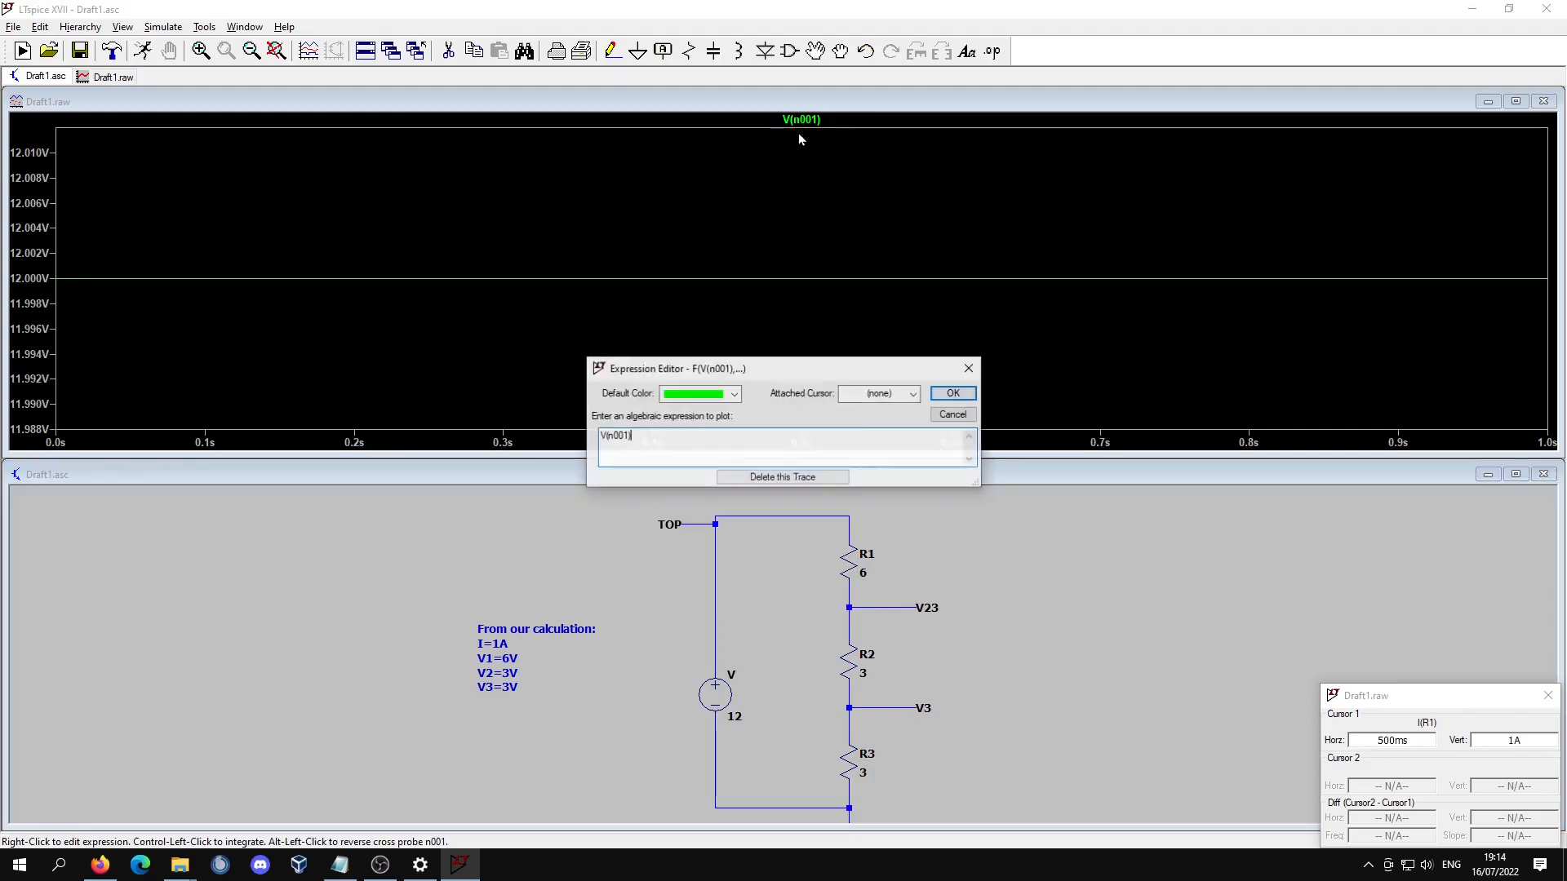
click(808, 479)
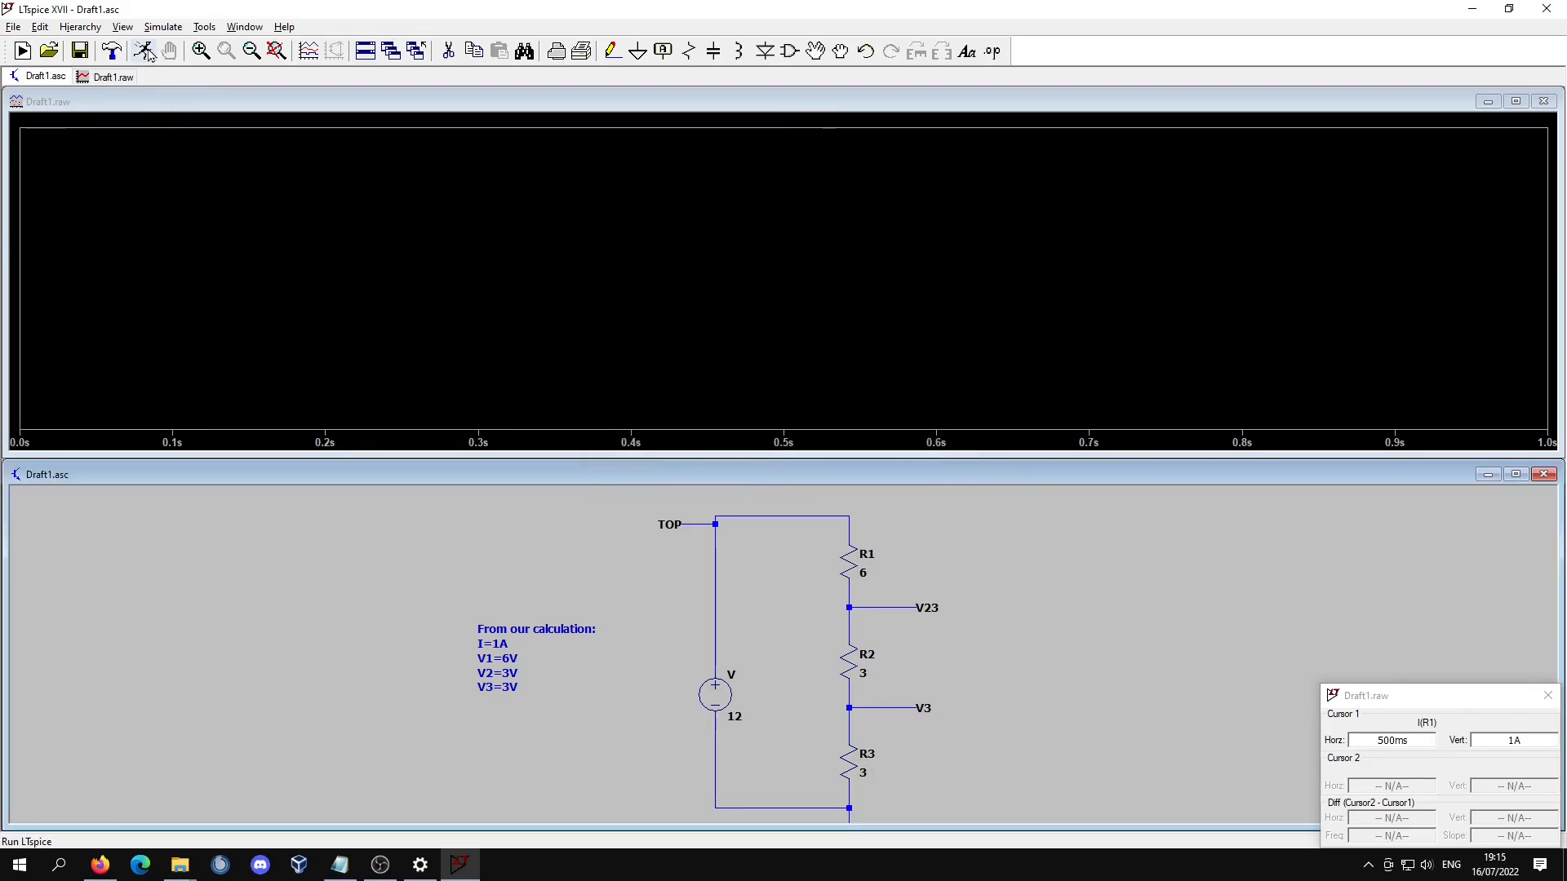
click(146, 52)
- Plot the voltages at the TOP, V23 and V3 nets
click(717, 524)
click(892, 608)
click(891, 709)
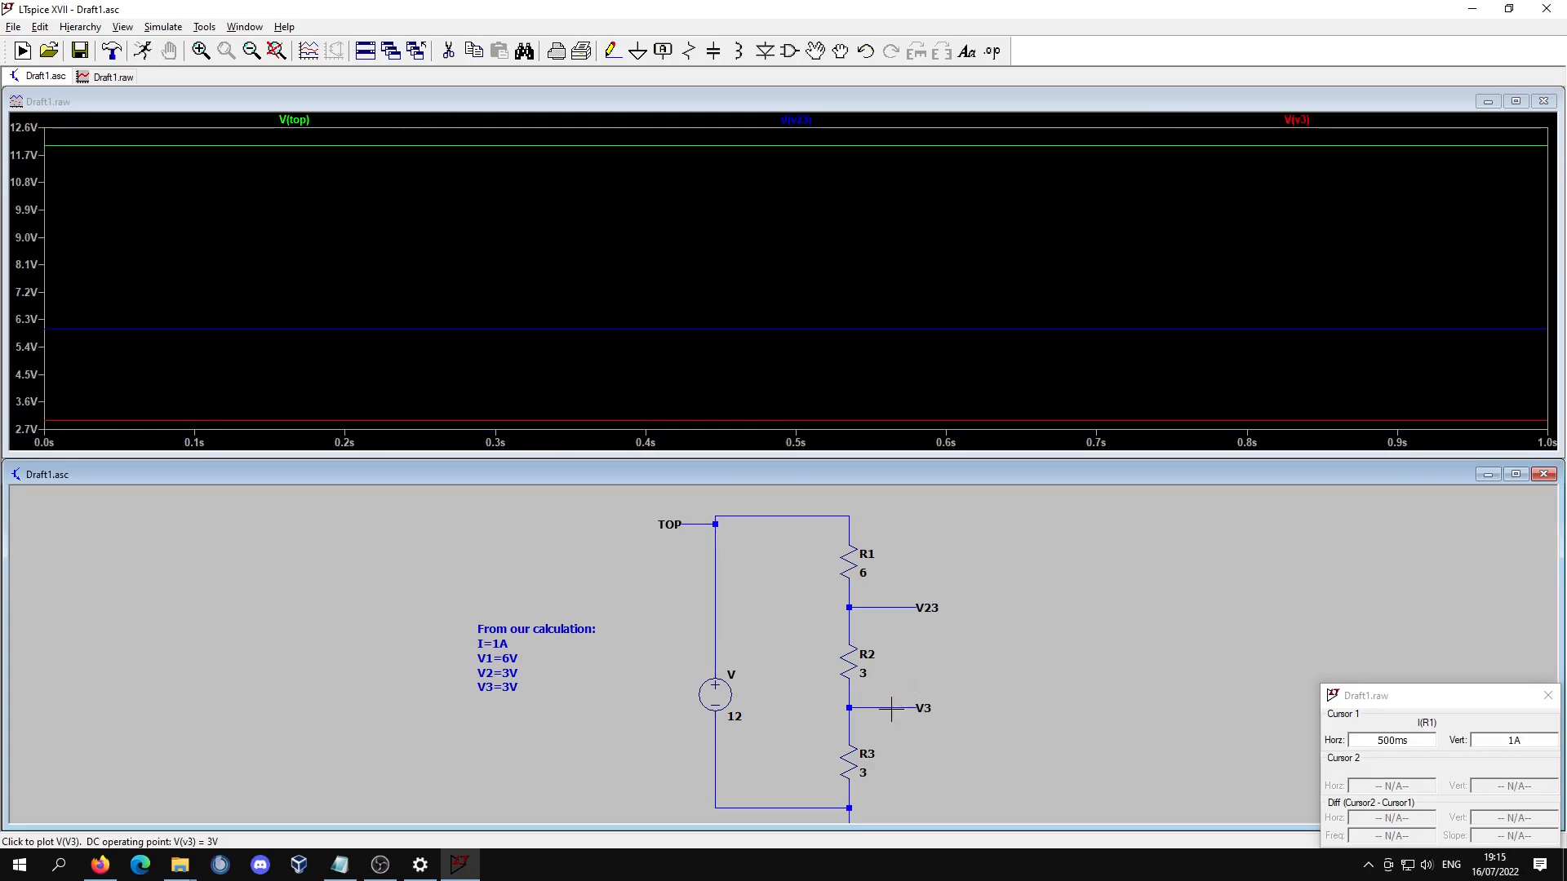
- Change the colour of the V(v23) trace to magenta
right_click(795, 120)
click(734, 394)
click(701, 461)
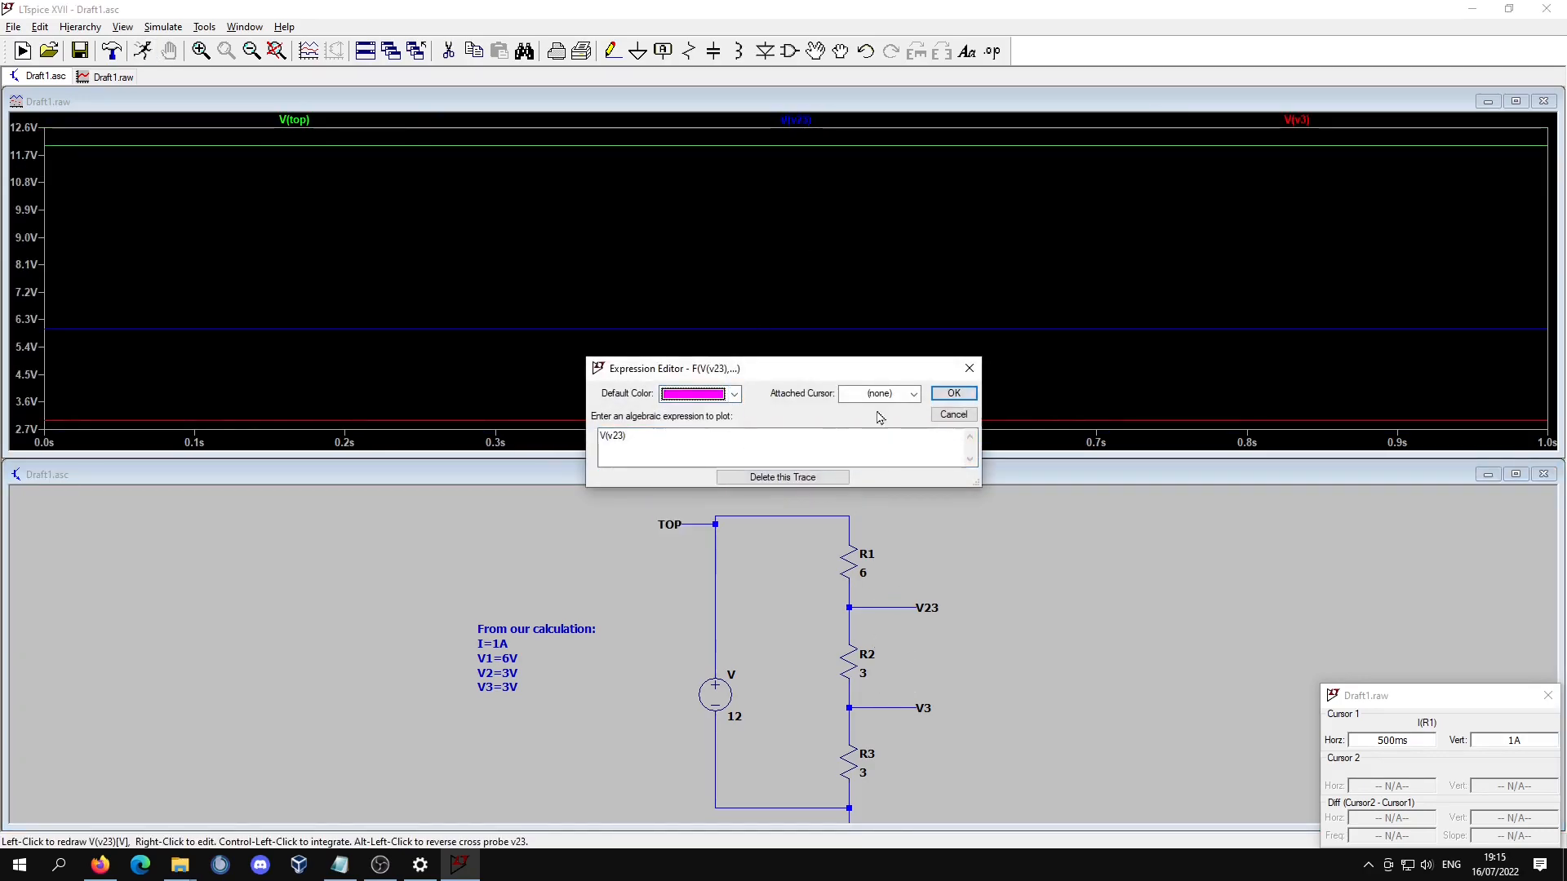
click(951, 394)
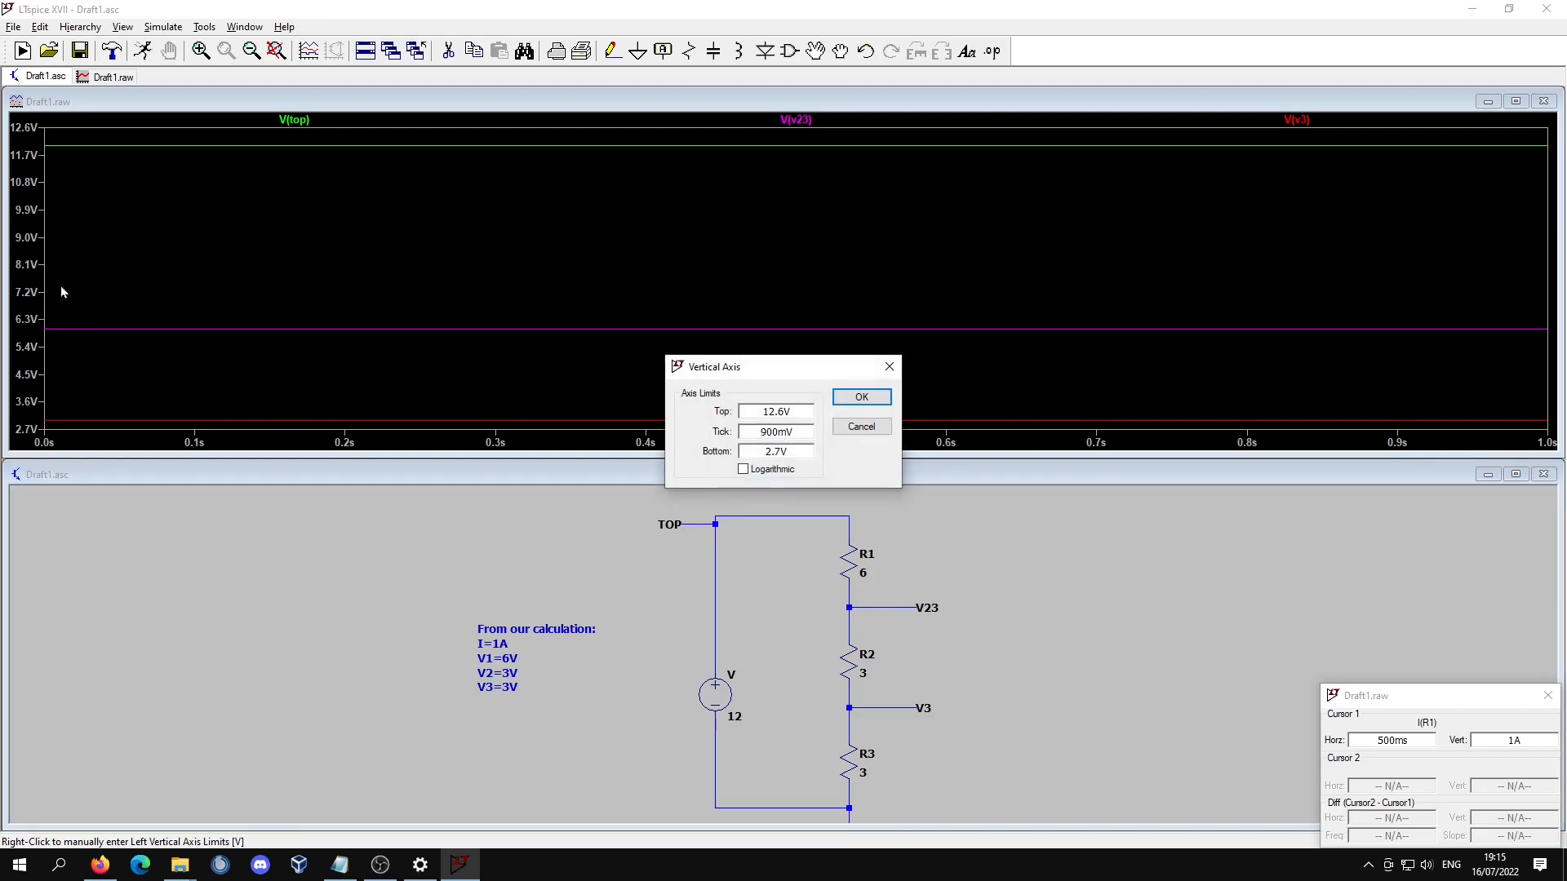
- Set the lower limit of the plot's vertical axis to 0 V
double_click(804, 456)
text(0)
click(862, 393)
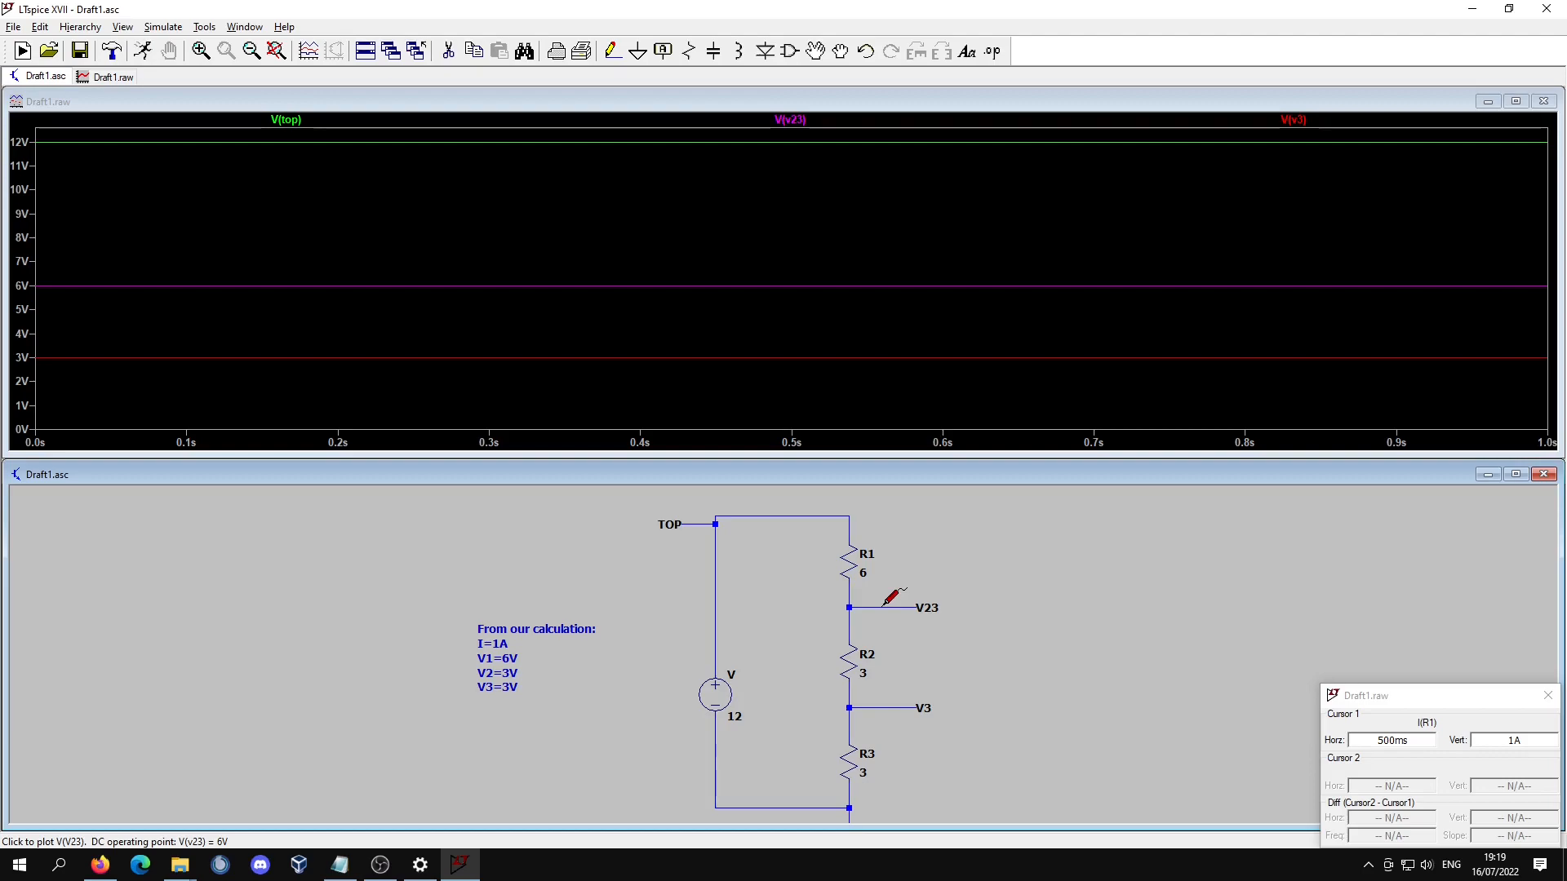
- Plot the voltage across R2 from V23 to V3 as a teal trace and attach a cursor to it
drag(884, 605, 873, 711)
right_click(1358, 120)
click(702, 394)
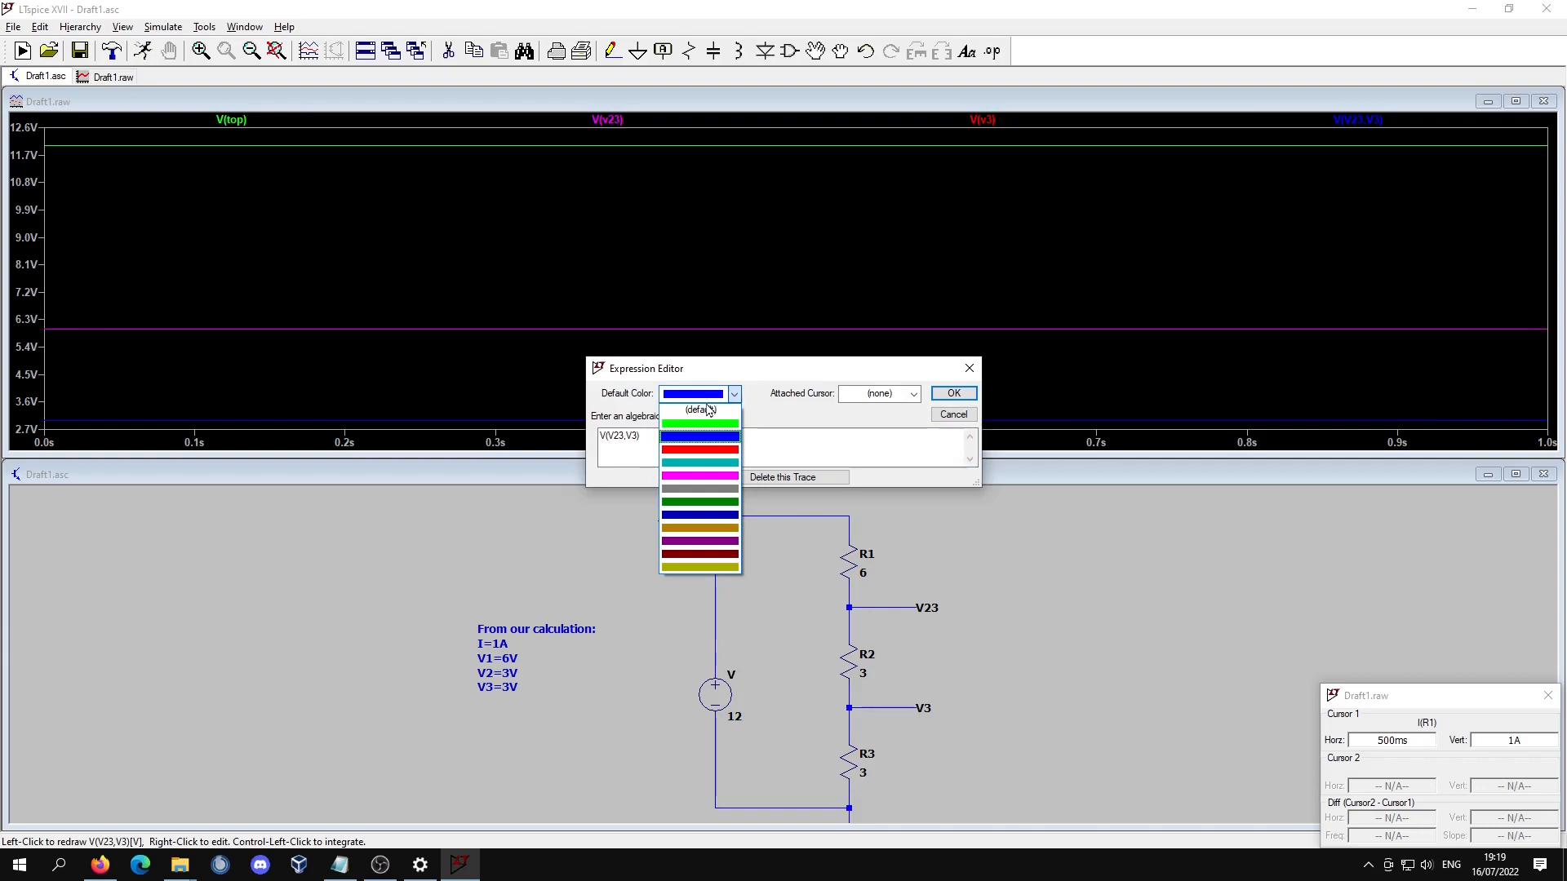
click(703, 464)
key(Return)
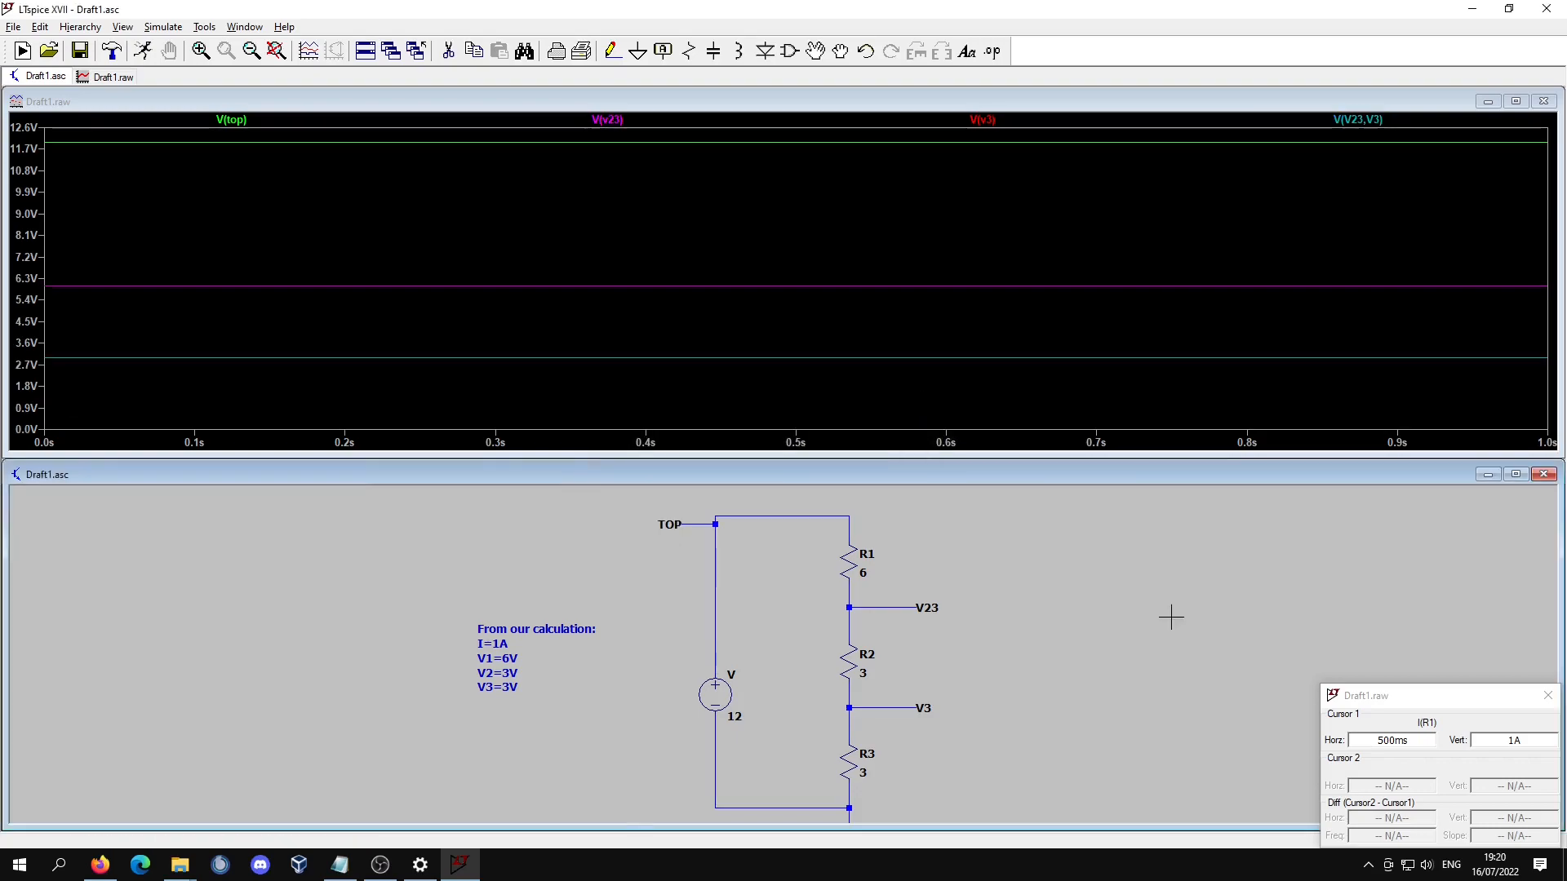
click(1374, 123)
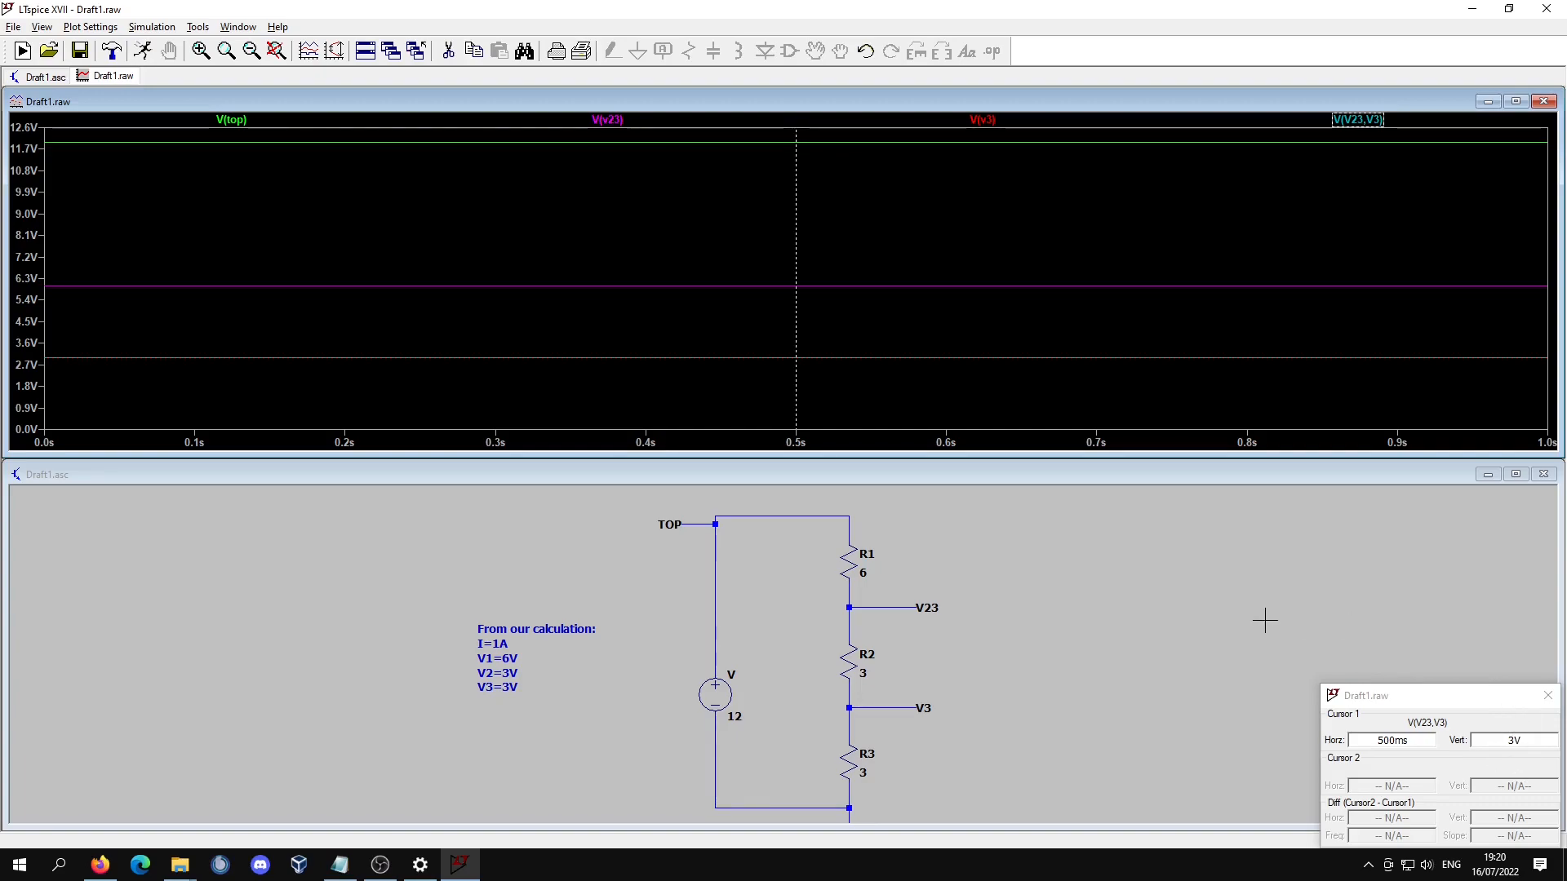
- Plot the reversed voltage across R2, from V3 to V23, and colour its trace dark yellow
click(885, 706)
drag(885, 706, 850, 608)
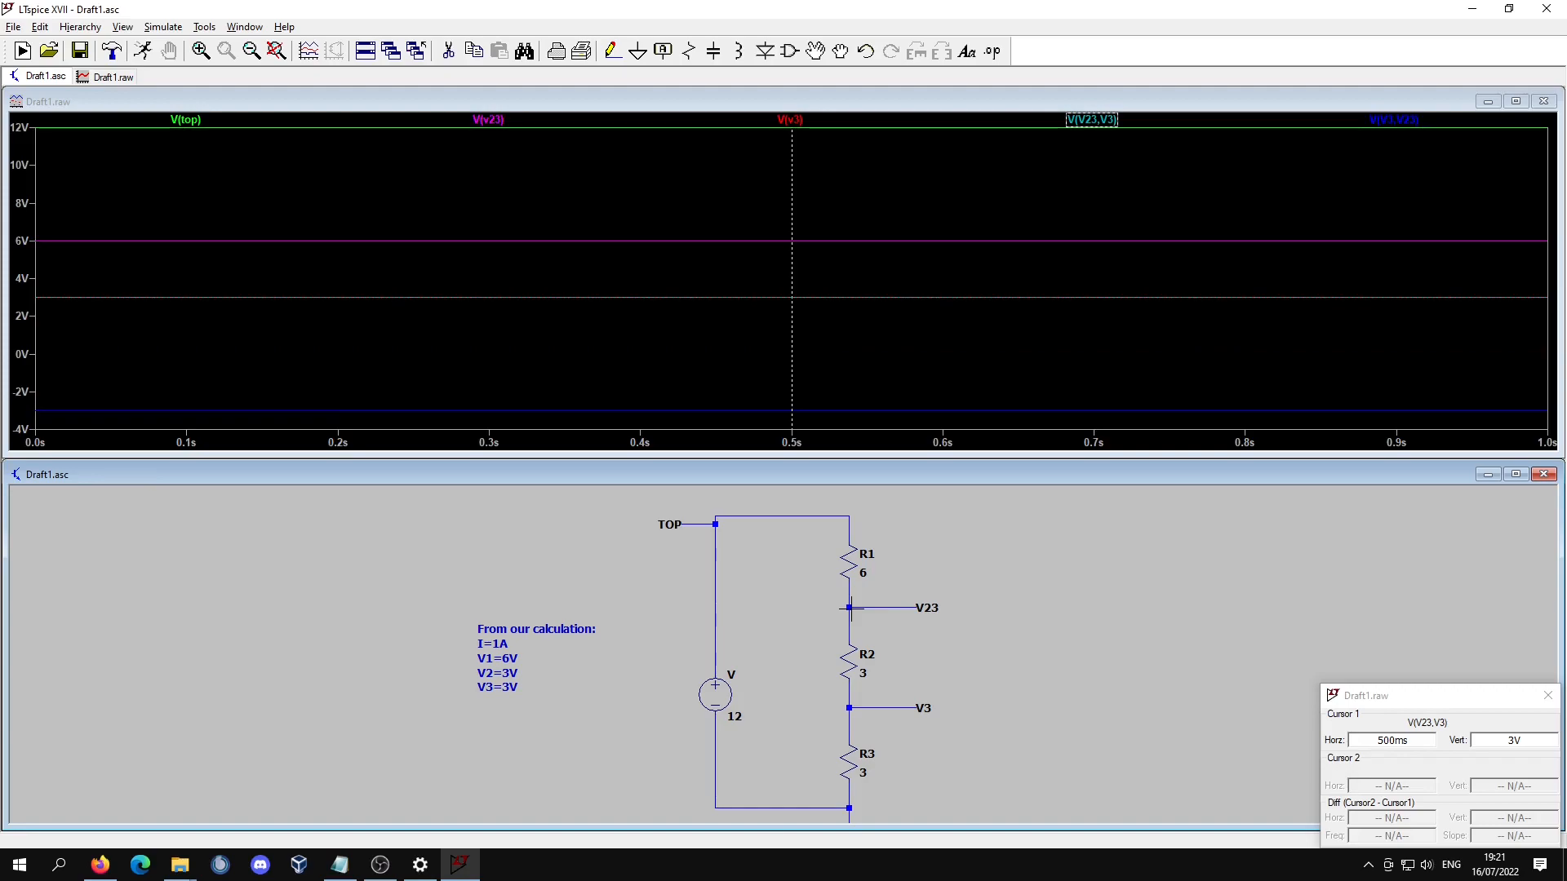
right_click(1390, 122)
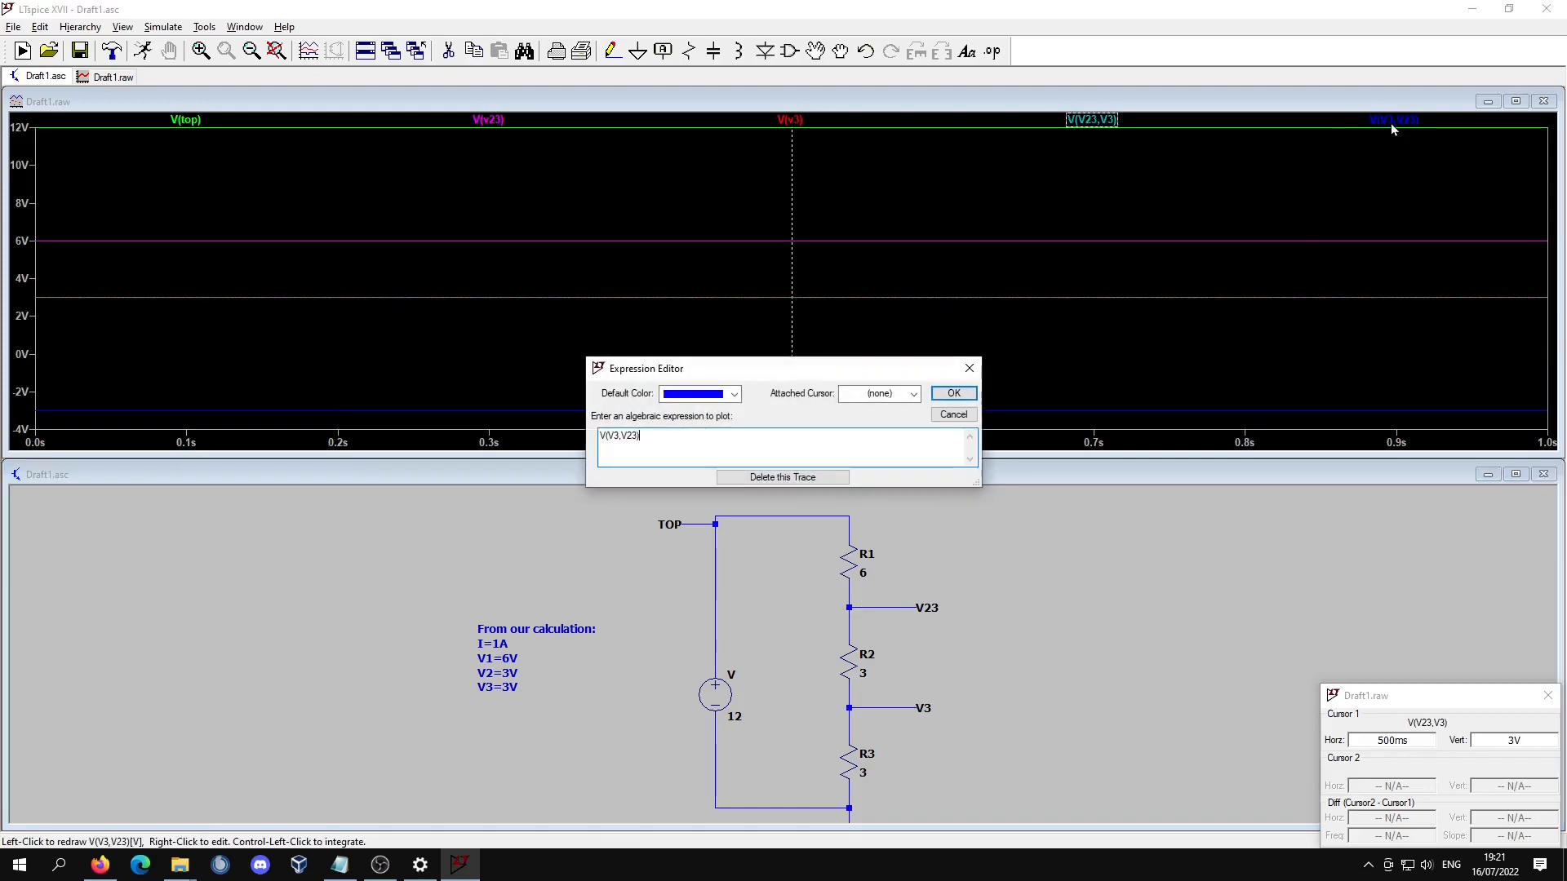
click(713, 398)
click(694, 506)
click(951, 392)
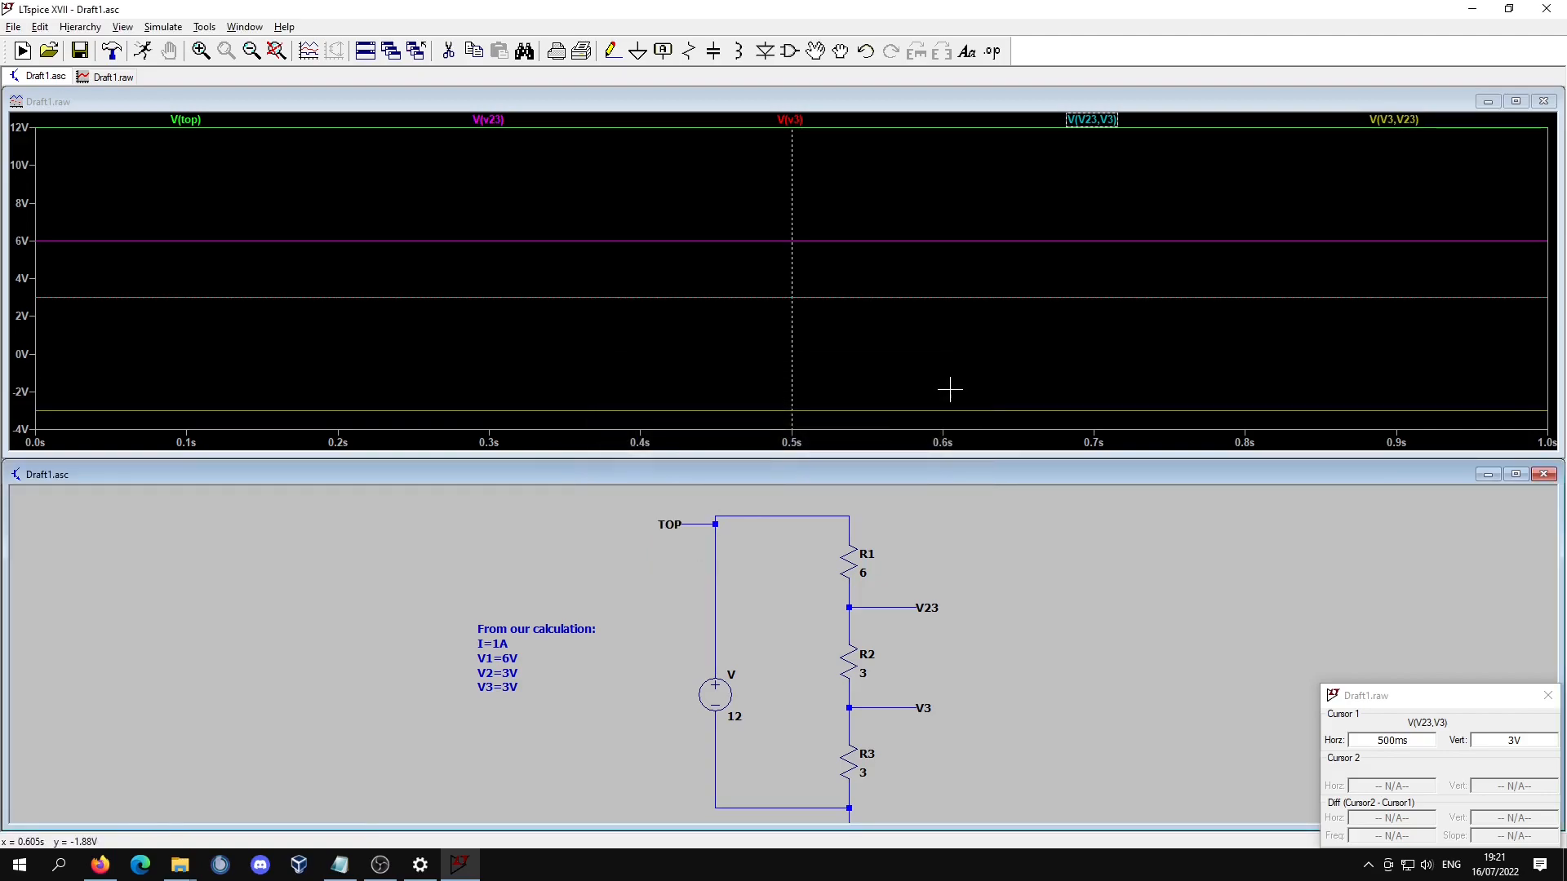